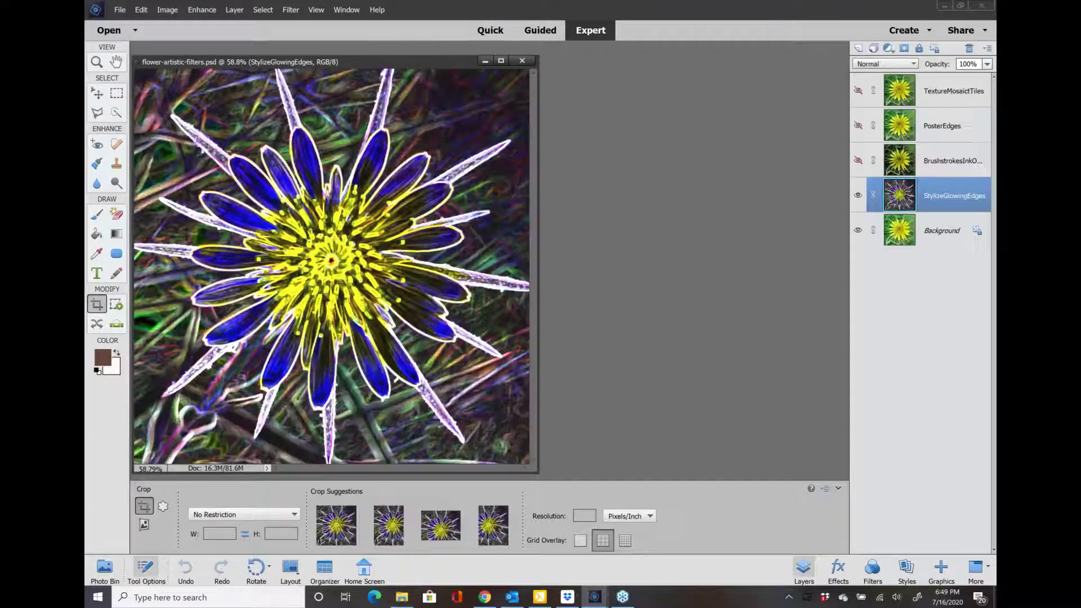
- Hide the StylizeGlowingEdges layer and select the Background layer
left_click(857, 196)
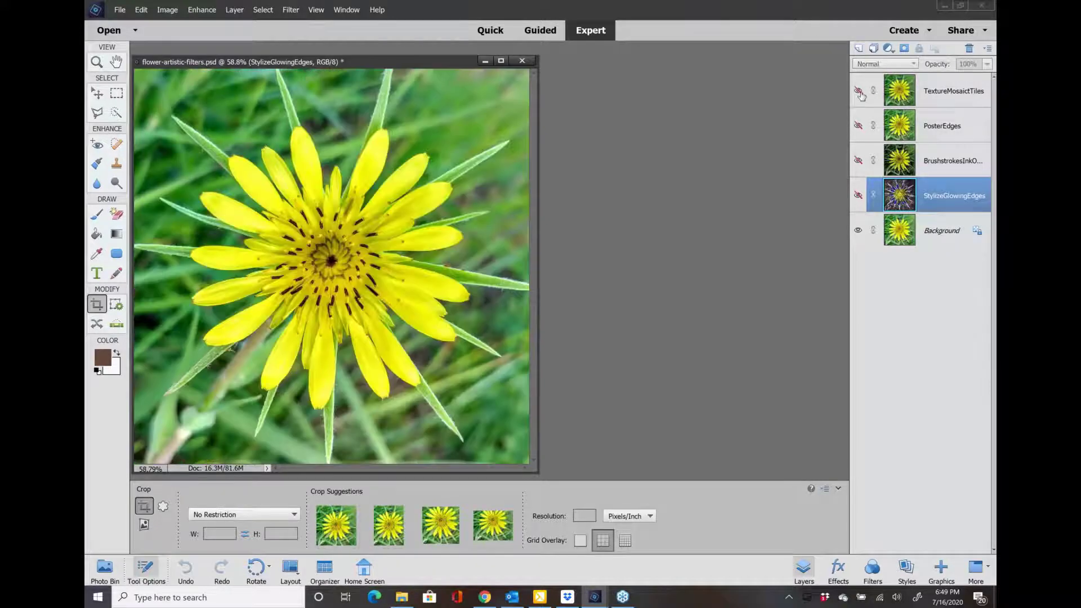
left_click(935, 102)
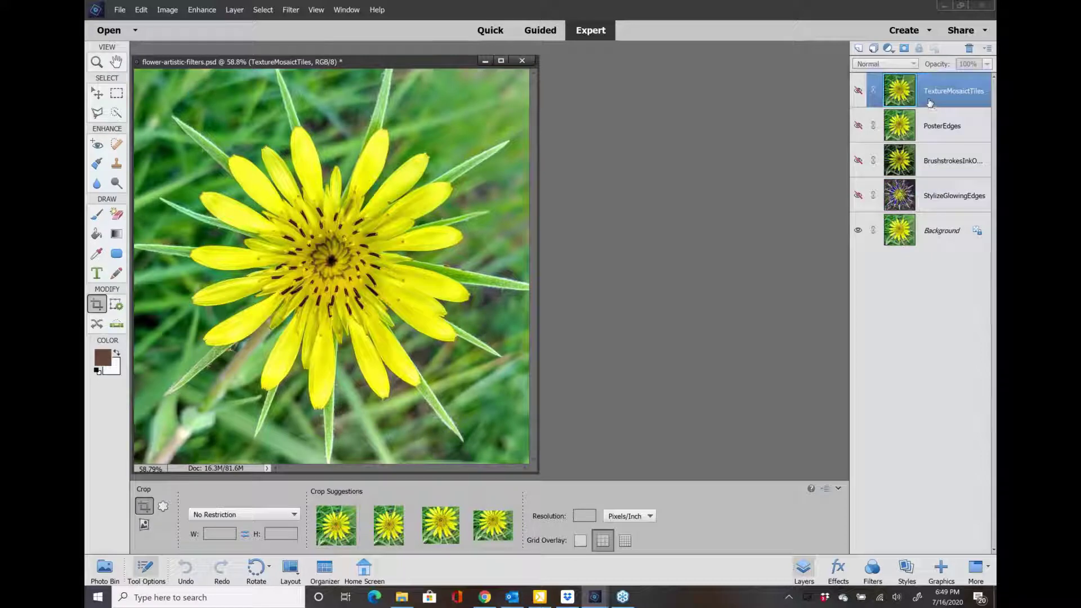
left_click(291, 10)
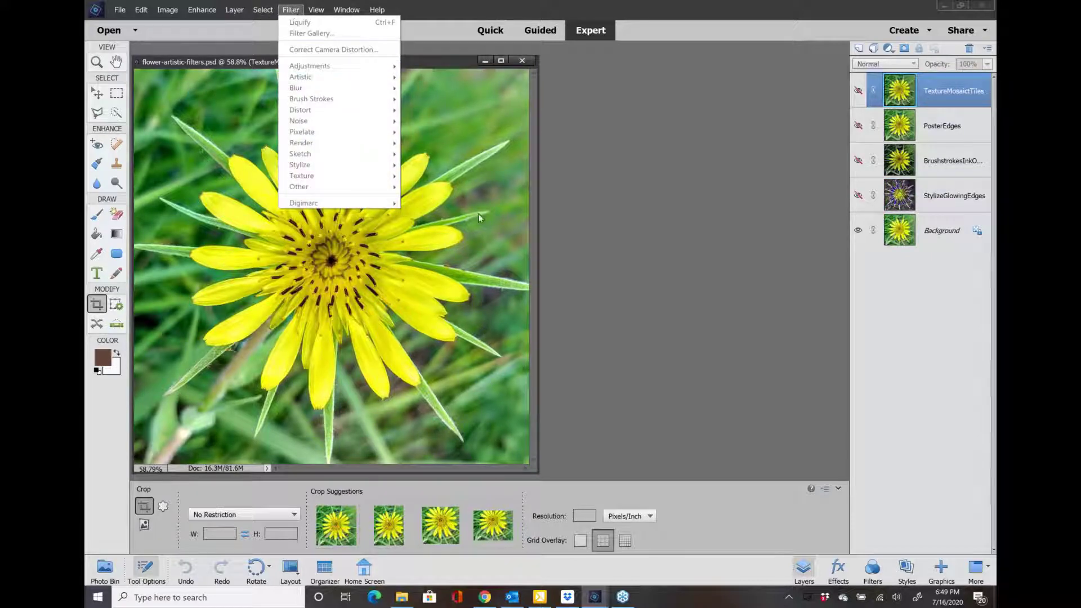
left_click(940, 231)
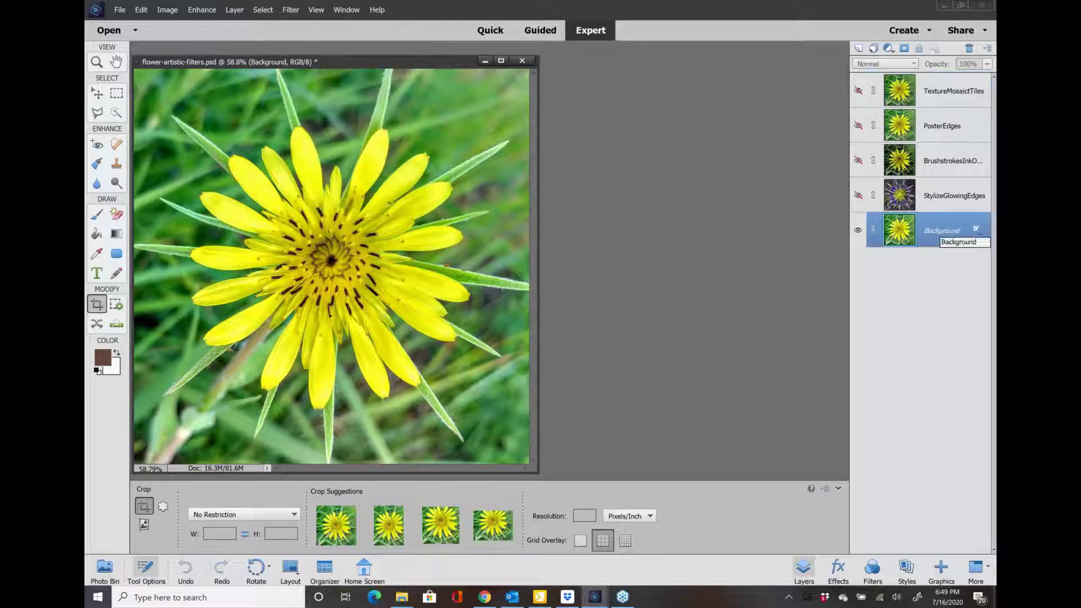
left_click(288, 10)
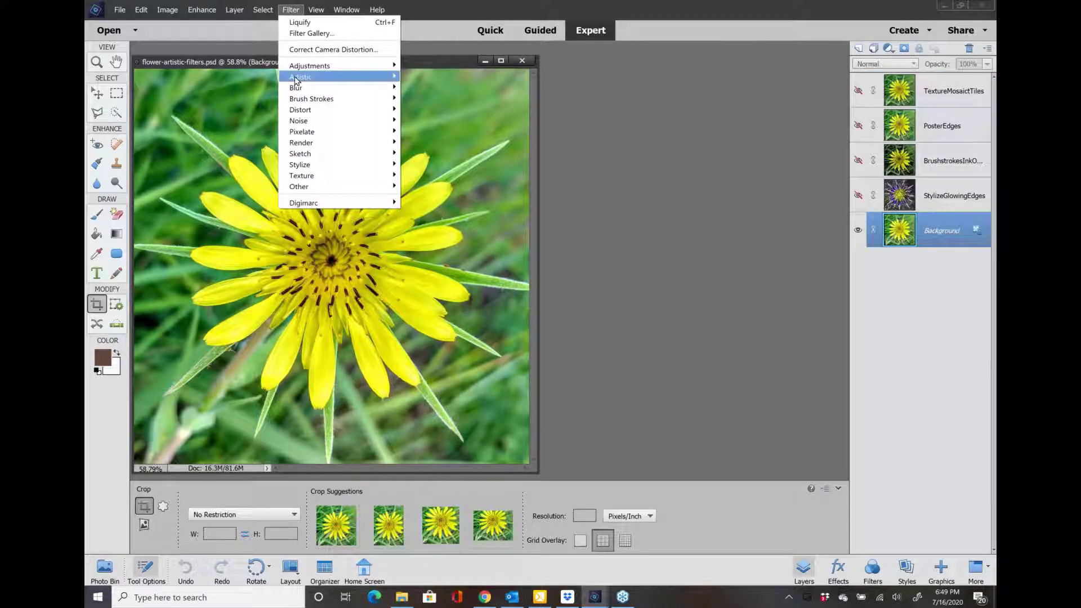
mouse_move(295, 81)
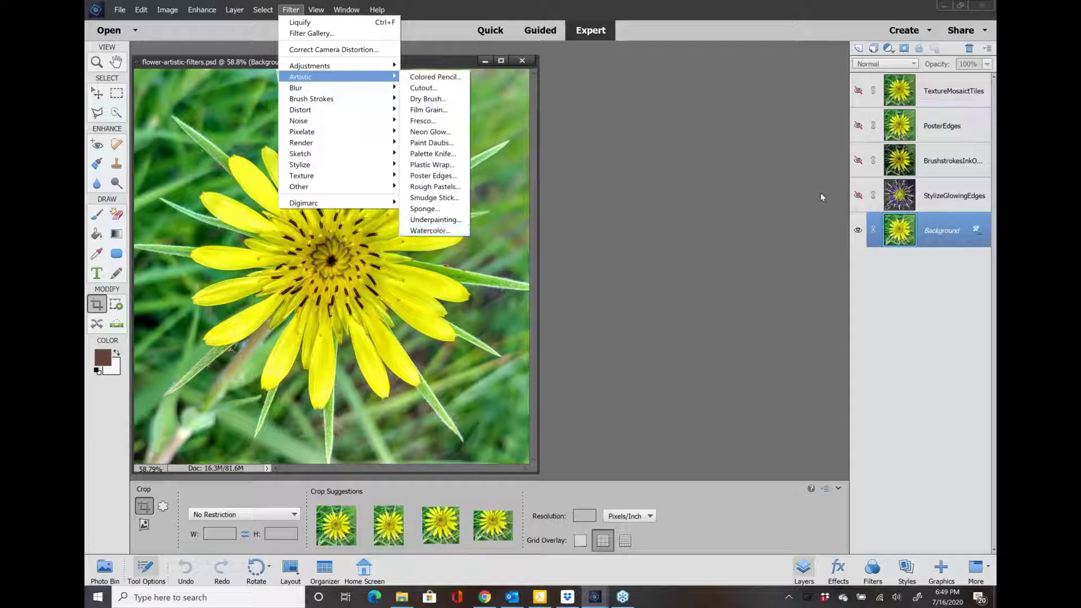
- Duplicate the Background layer, accepting the default settings for the copy
left_click(940, 228)
right_click(940, 225)
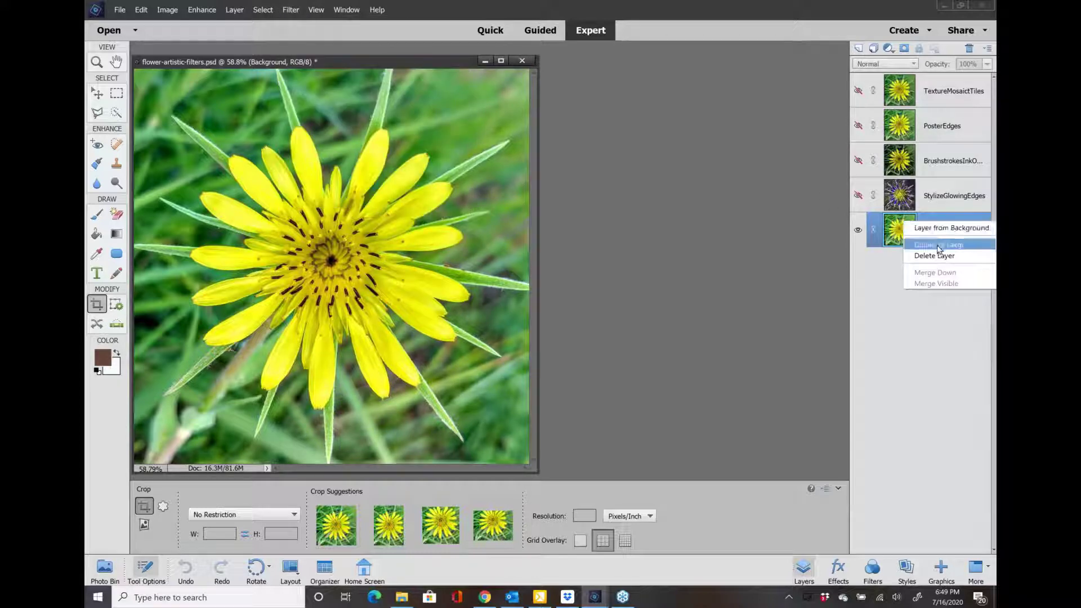
left_click(939, 248)
left_click(465, 154)
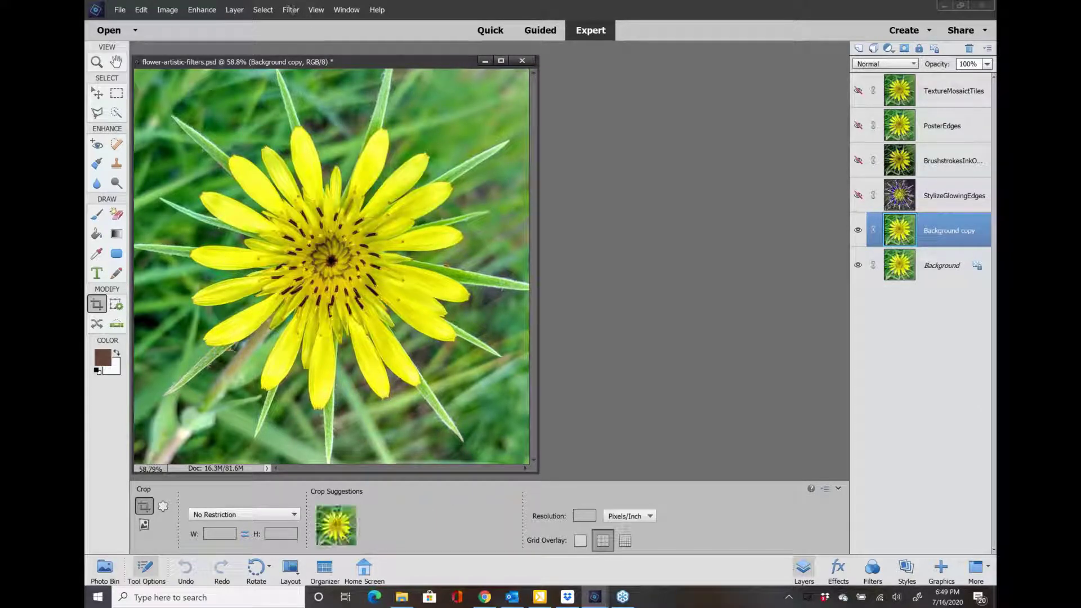
- Preview the Watercolor filter on the Background copy layer and switch the preview to the Poster Edges filter
left_click(291, 9)
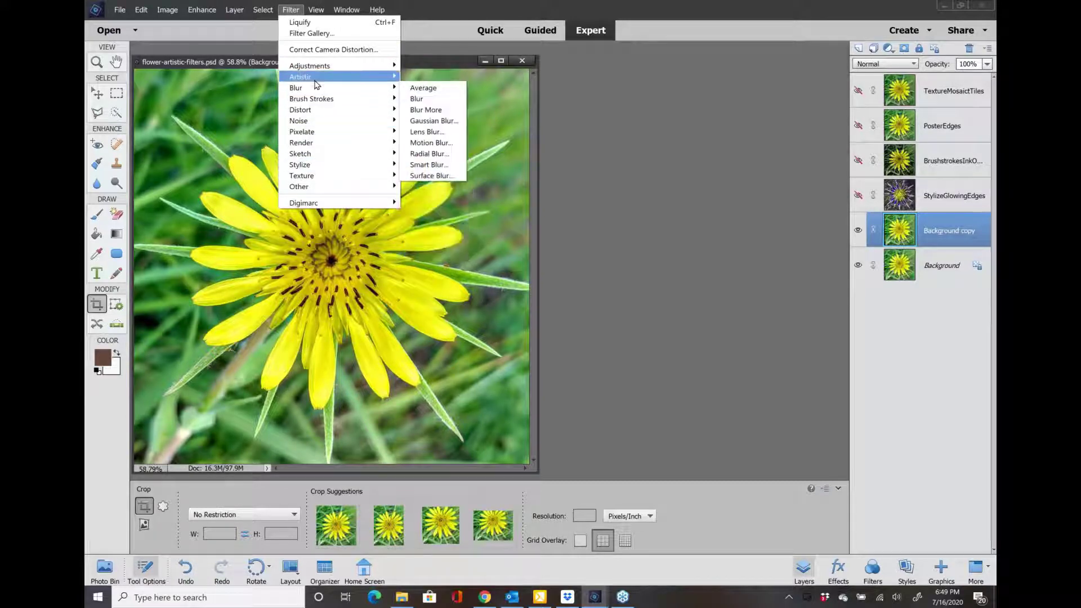
left_click(417, 230)
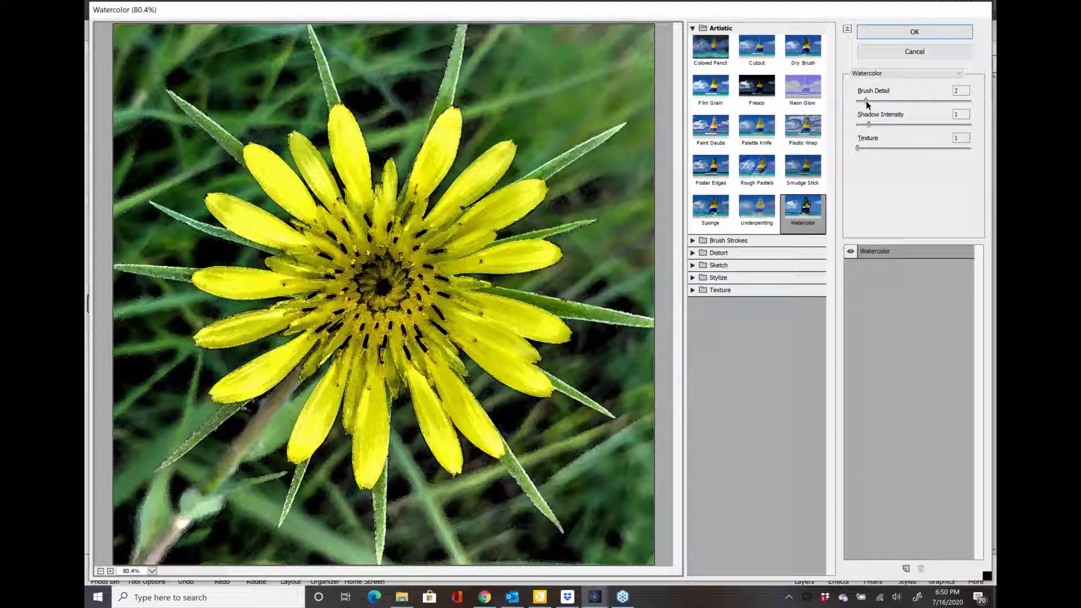
left_click(726, 177)
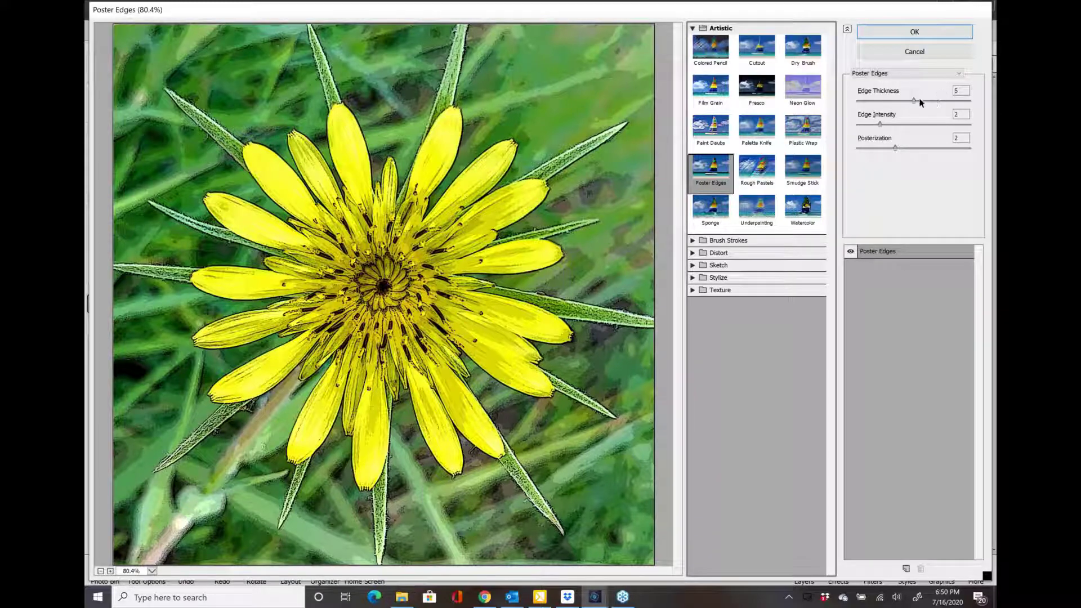
- Try the Poster Edges filter with Edge Thickness 6, Edge Intensity 4 and Posterization 3
left_click_drag(915, 102, 919, 101)
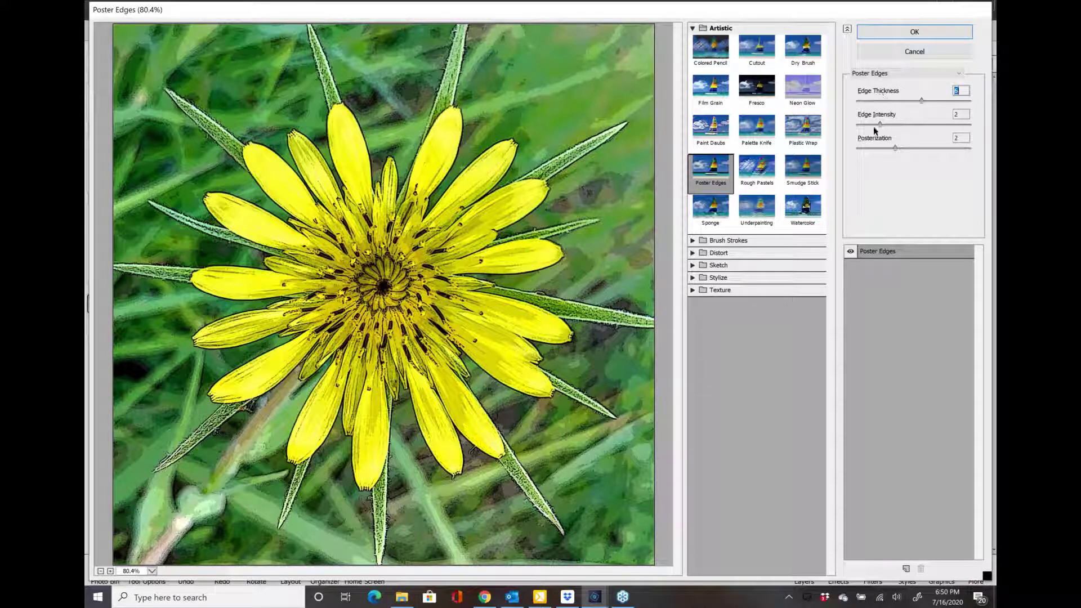
key("Tab")
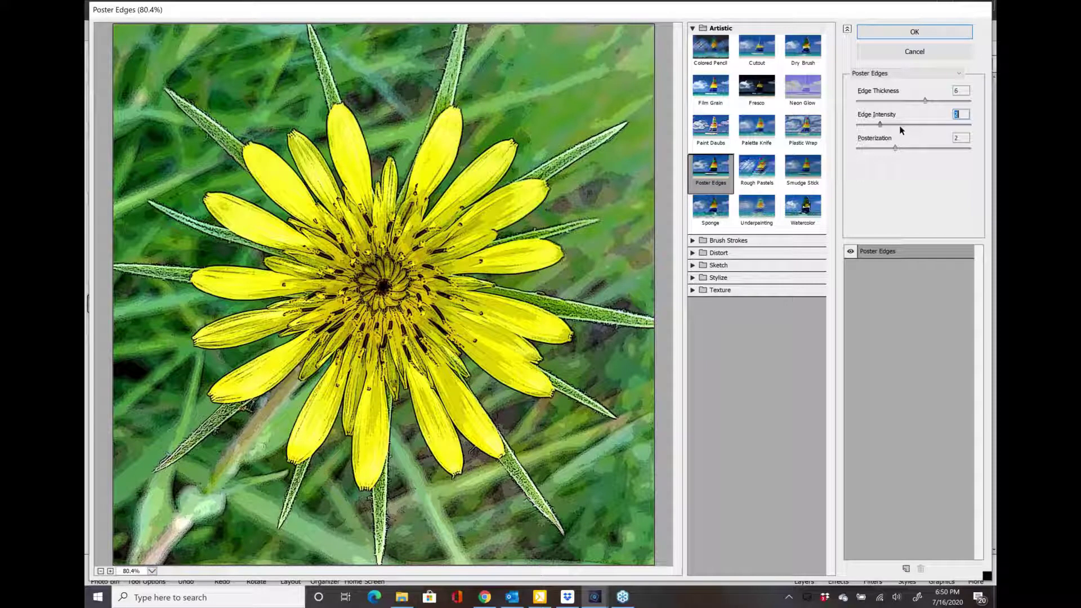
left_click(905, 126)
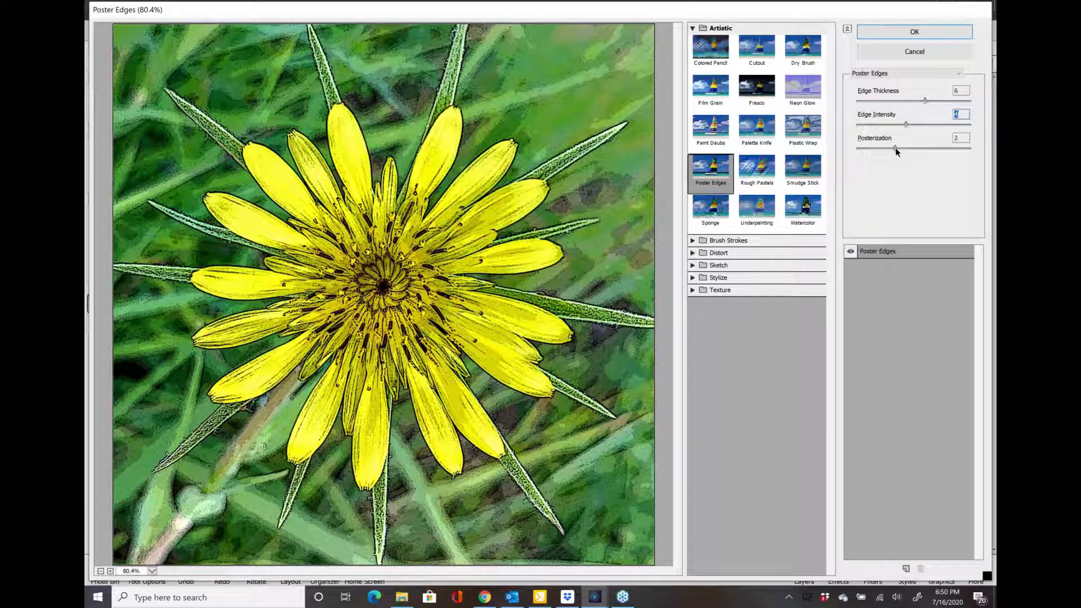
left_click_drag(895, 148, 908, 149)
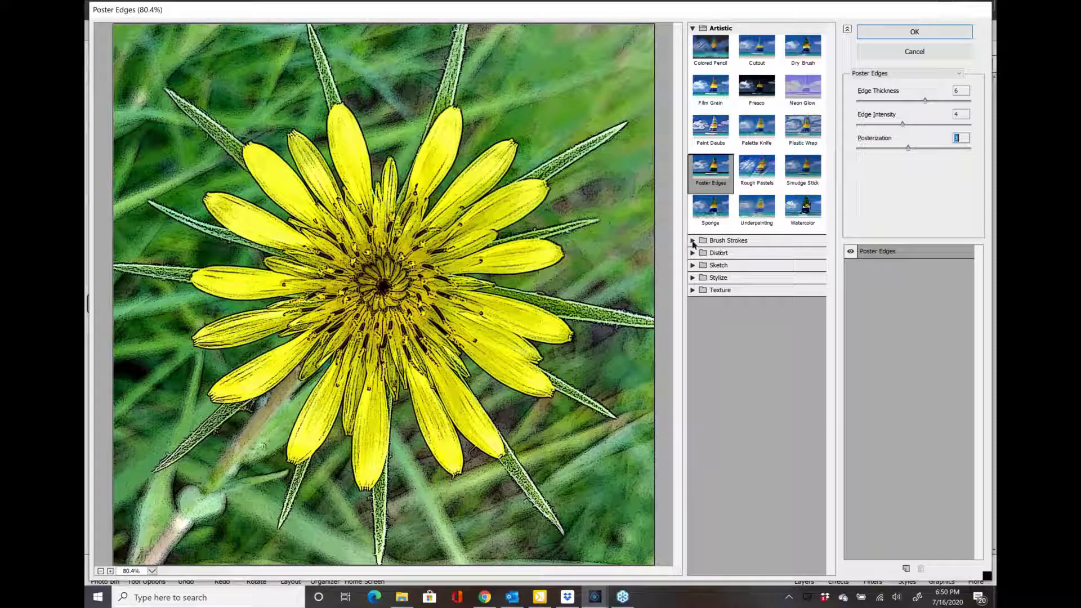
- Expand the Brush Strokes, Distort and Sketch filter categories and preview the Charcoal and Bas Relief filters
left_click(724, 240)
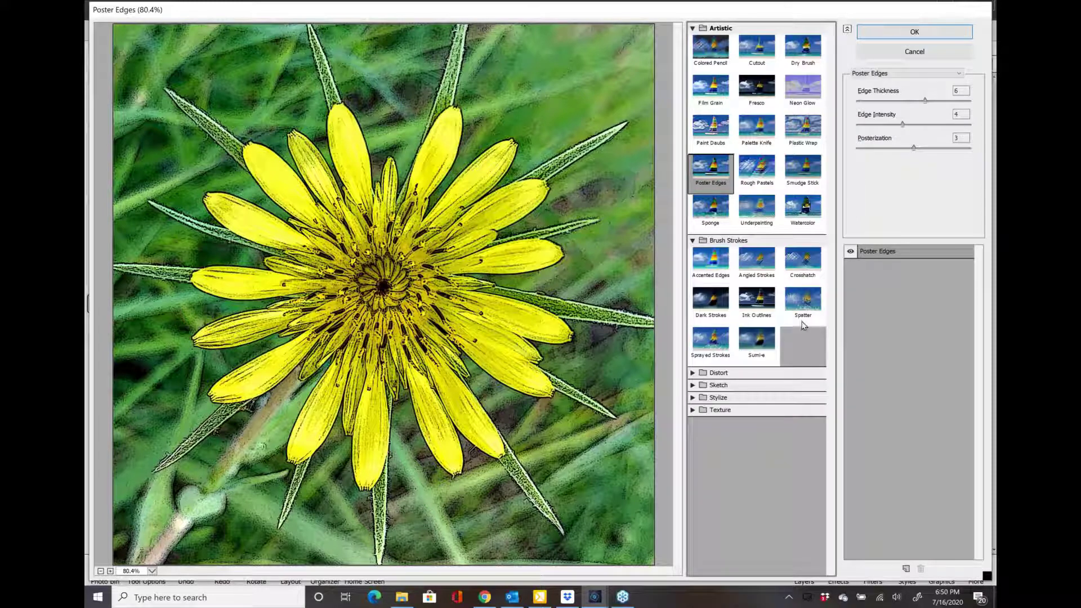
left_click(737, 374)
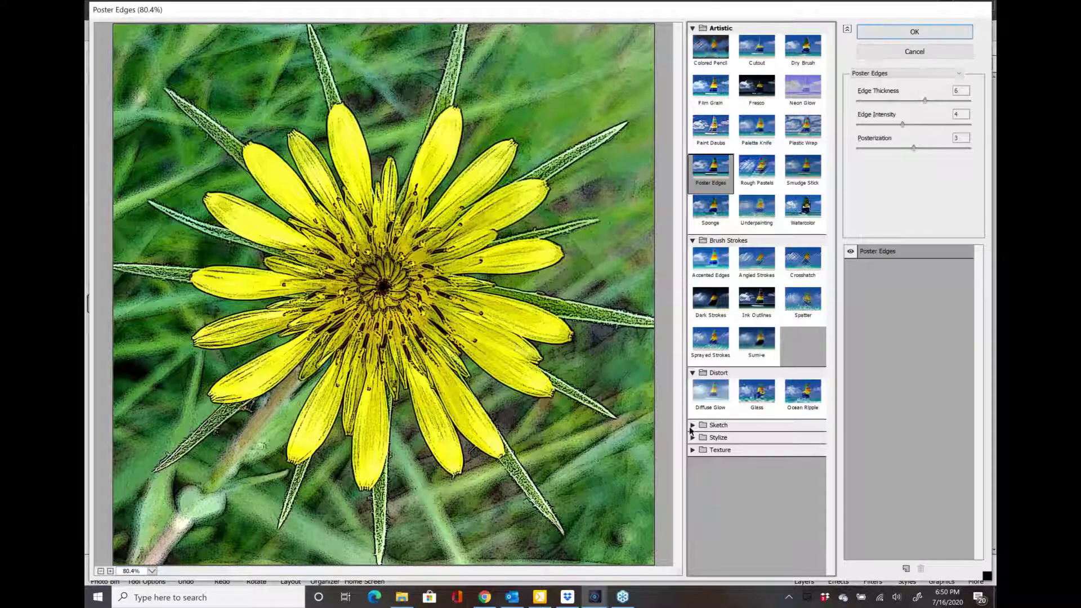
left_click(732, 425)
scroll(771, 481, "down", 3)
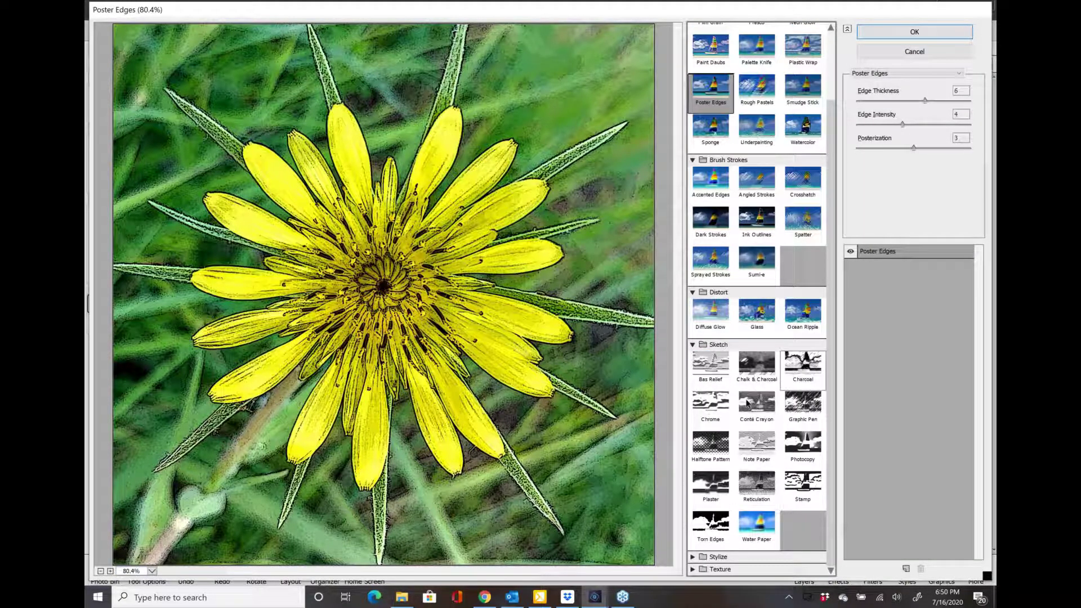
left_click(804, 365)
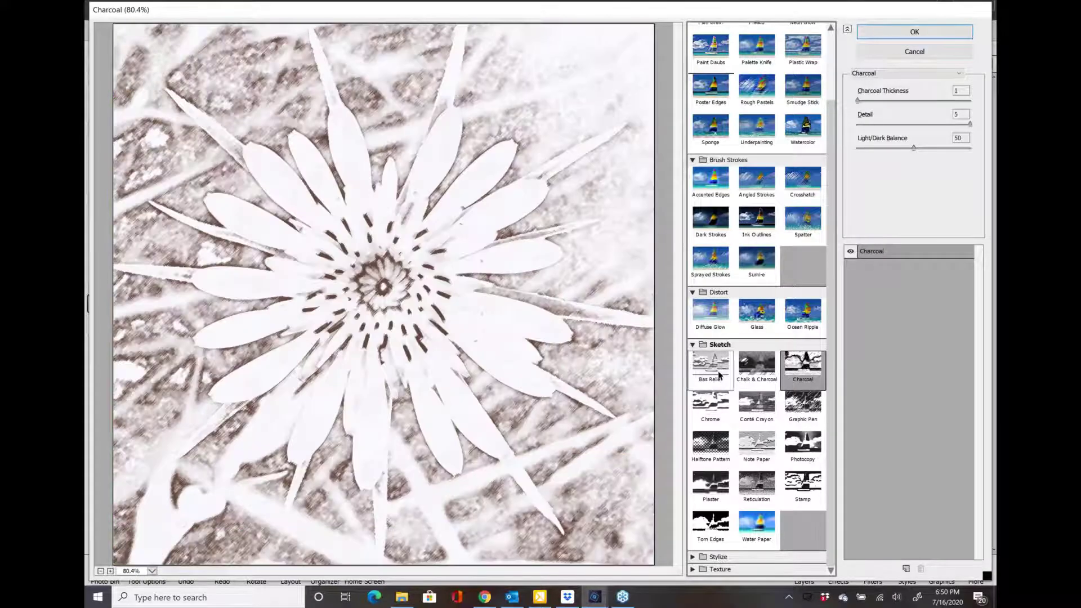
left_click(718, 371)
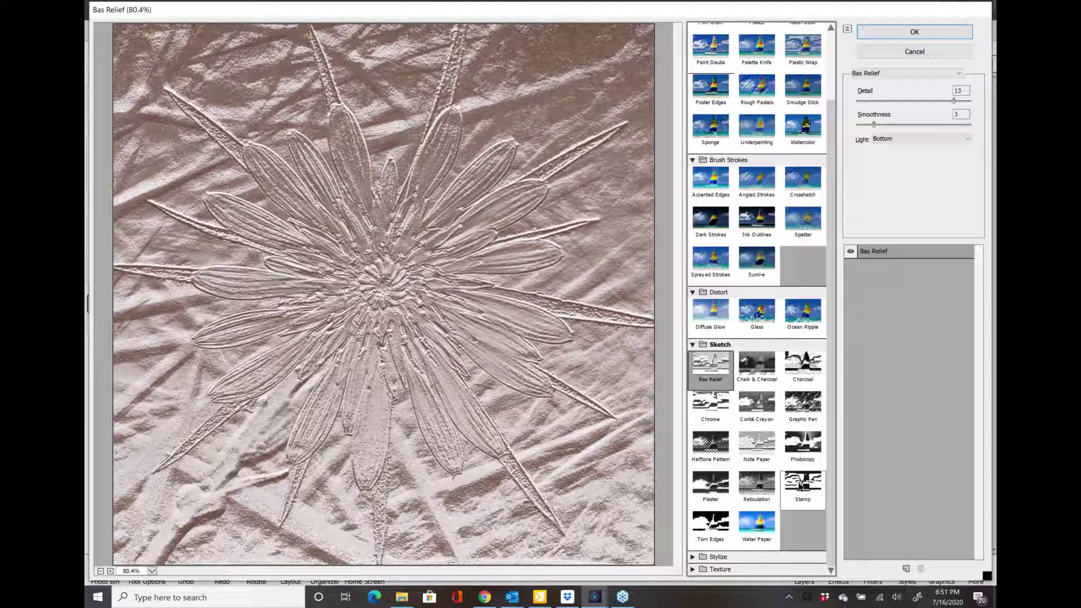
- Try the Stamp filter with Light/Dark Balance 33 and Smoothness 1, and discard it without applying
left_click(798, 499)
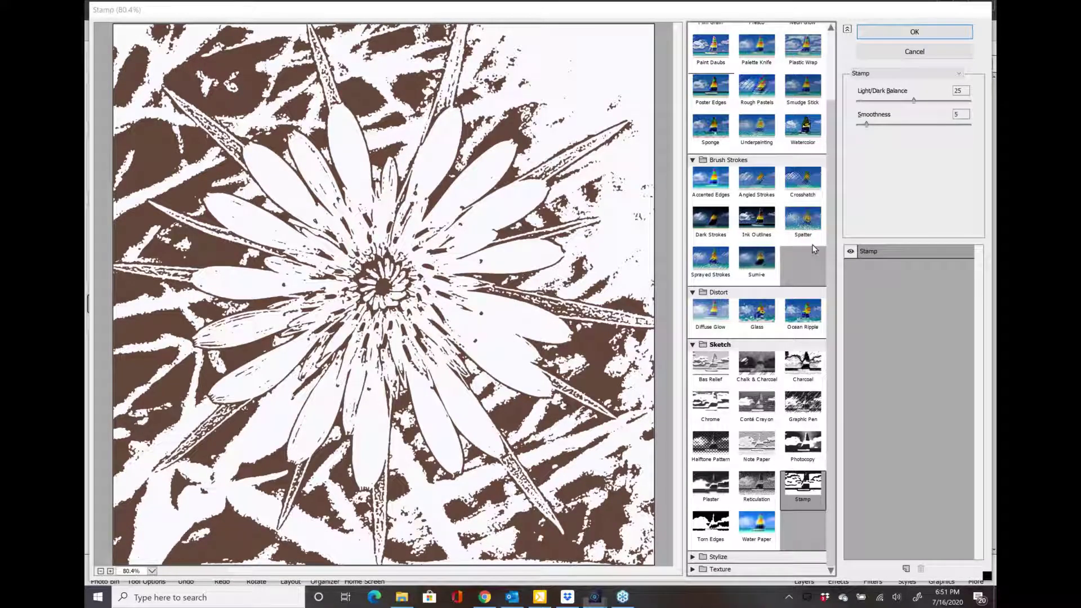
key("Return")
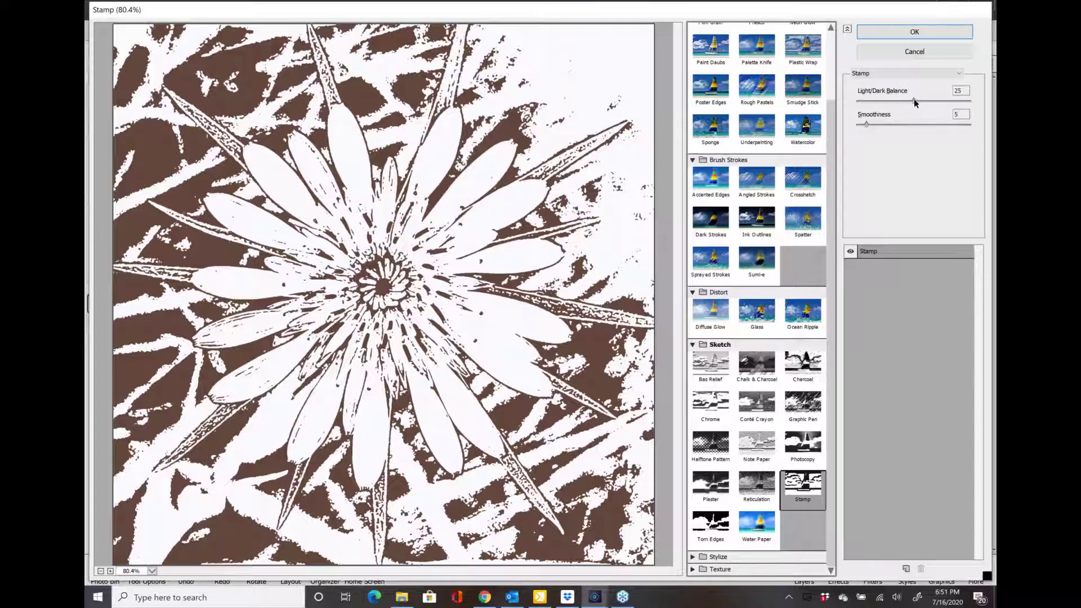
left_click_drag(914, 99, 932, 116)
left_click_drag(866, 124, 892, 125)
left_click(870, 126)
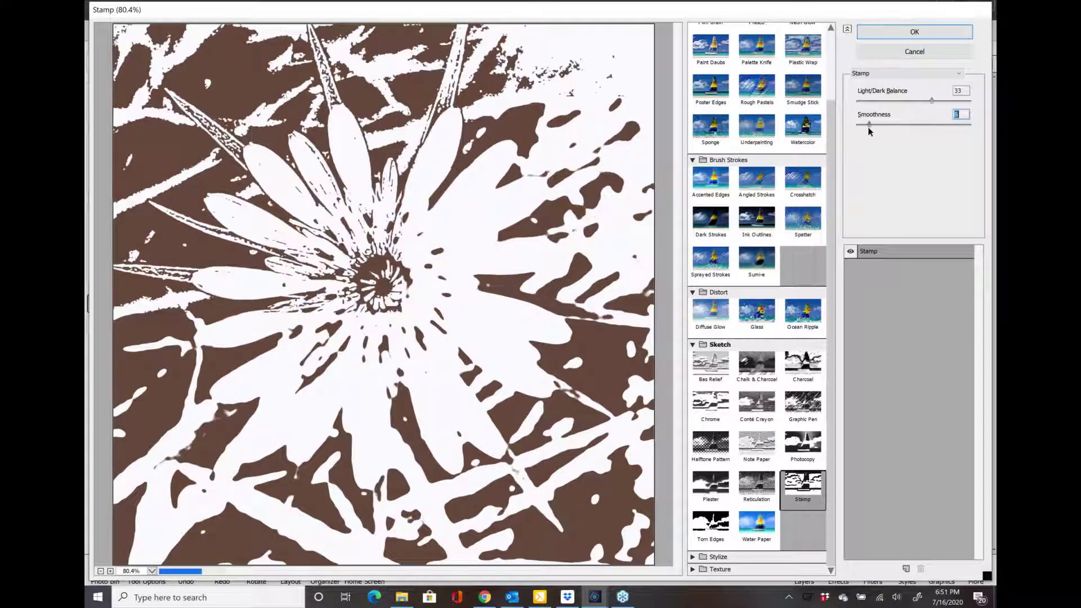
left_click(858, 125)
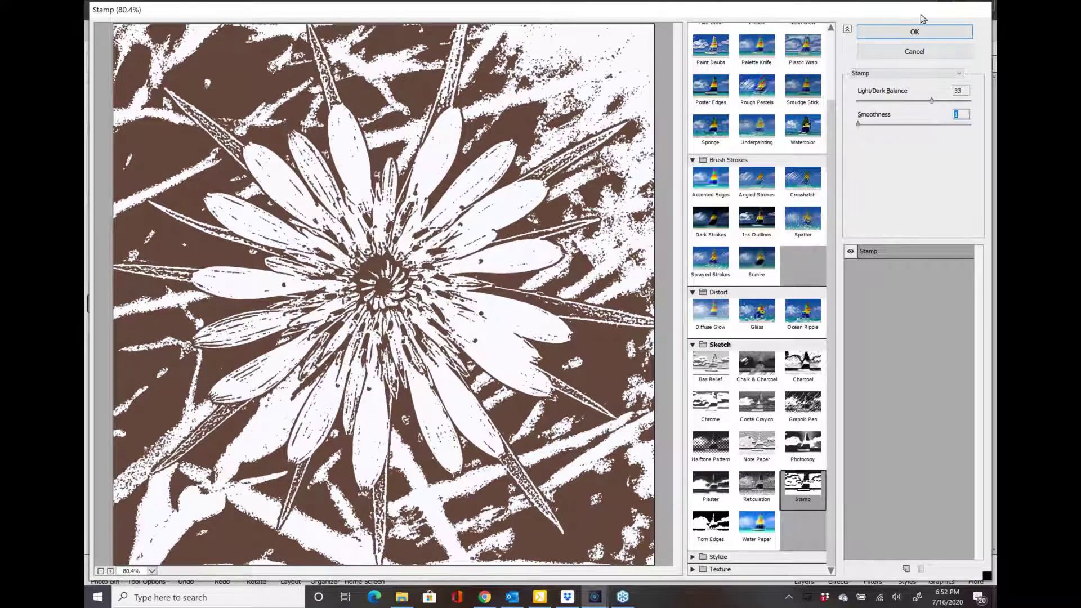
left_click(914, 53)
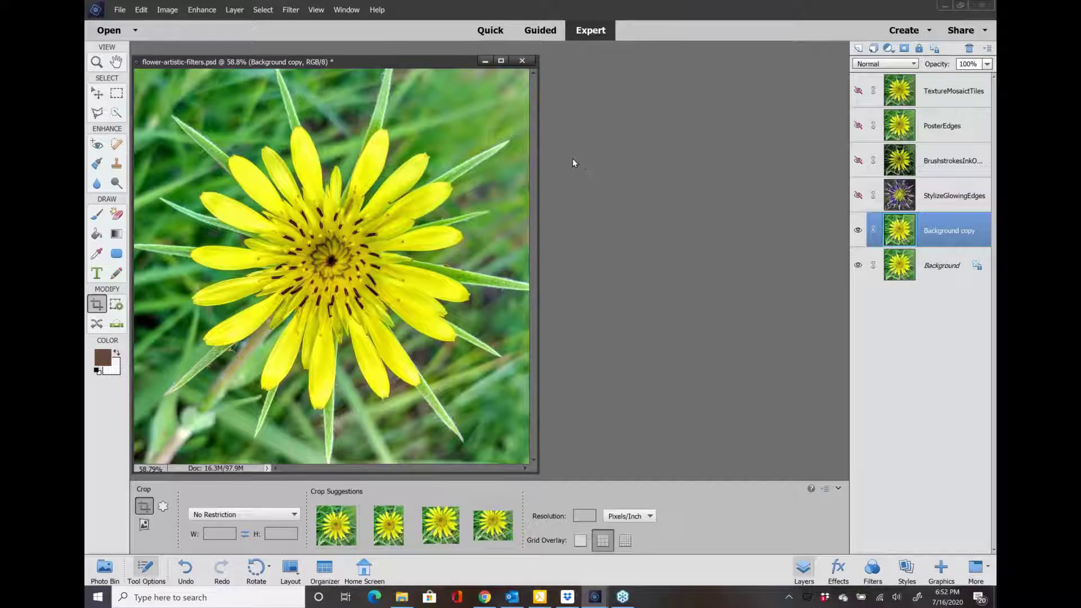
- Make the StylizeGlowingEdges layer visible and select it as the active layer
left_click(858, 195)
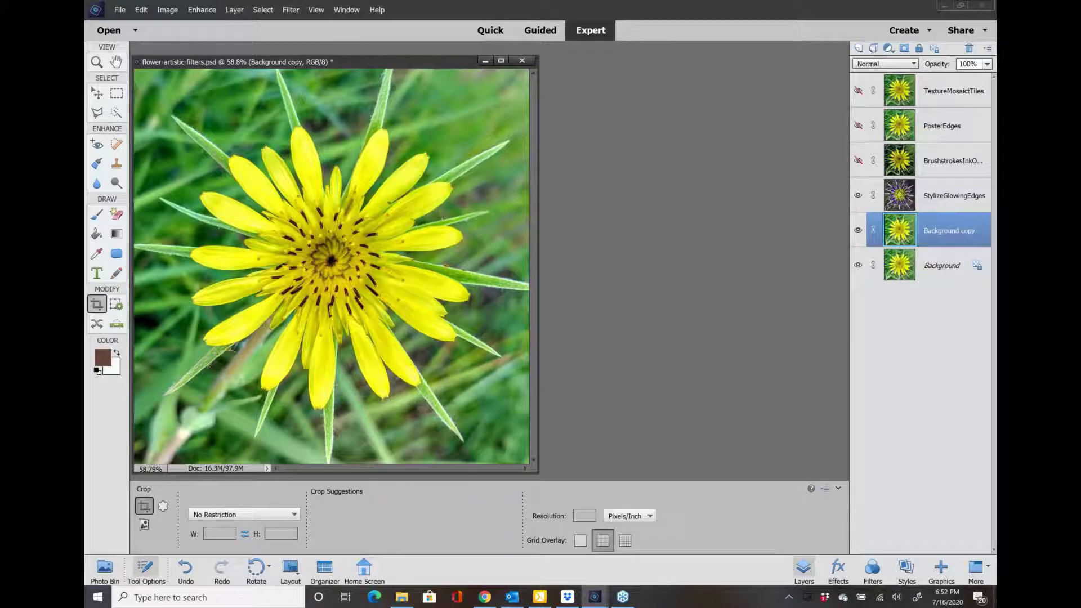
left_click(924, 195)
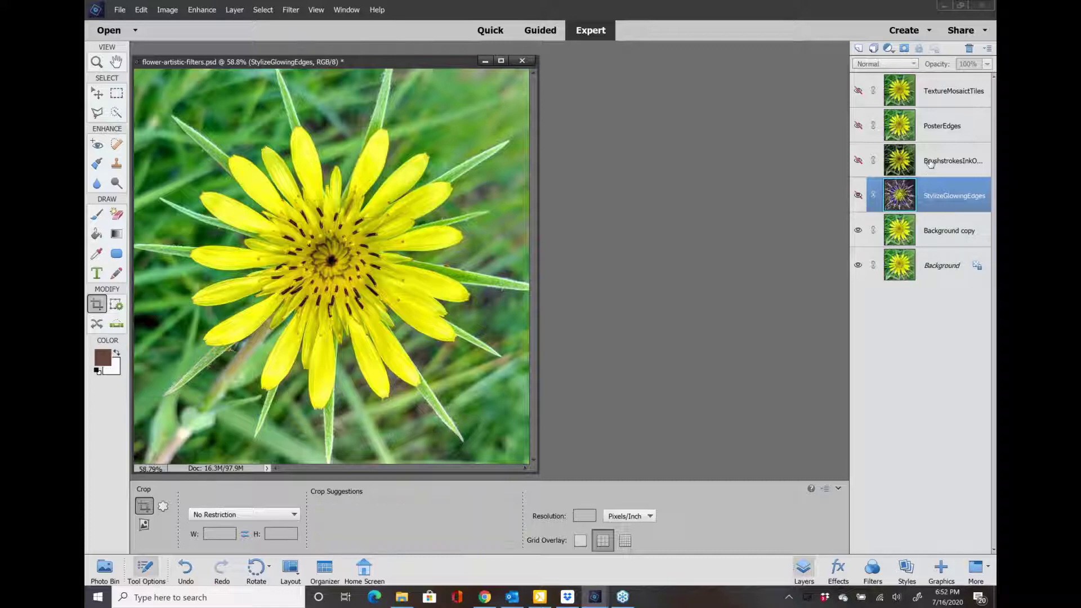
left_click(858, 195)
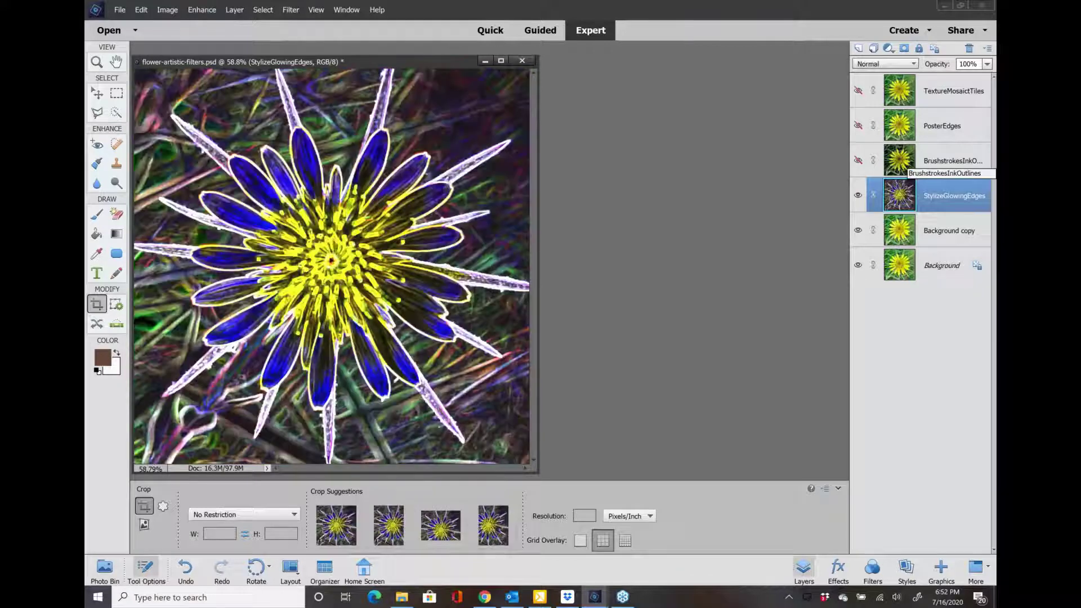
- Preview the Colored Pencil and Glowing Edges filters on the StylizeGlowingEdges layer
left_click(282, 11)
mouse_move(301, 79)
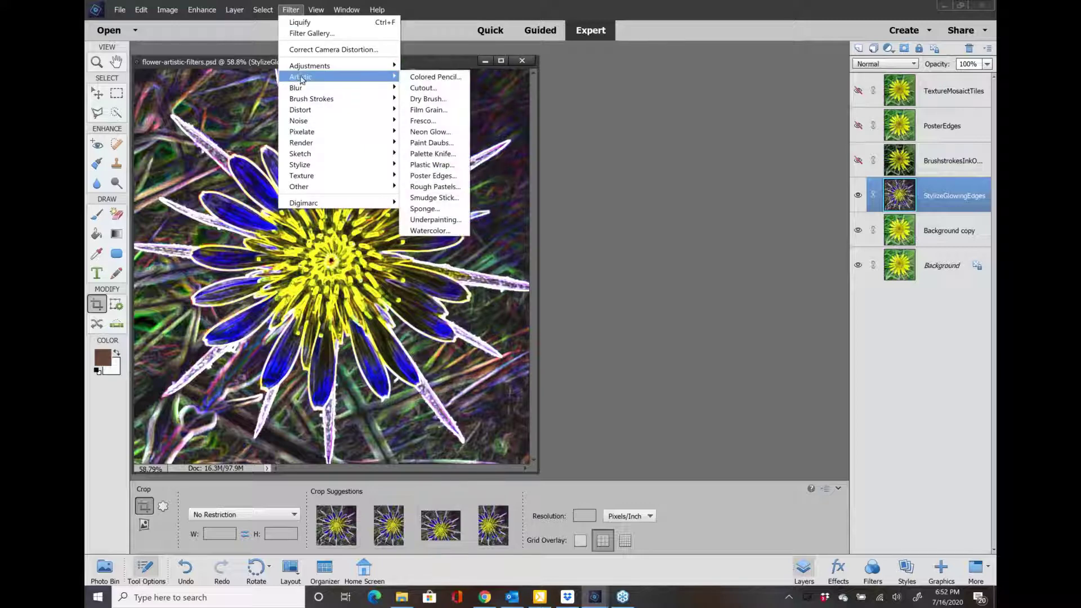
left_click(425, 80)
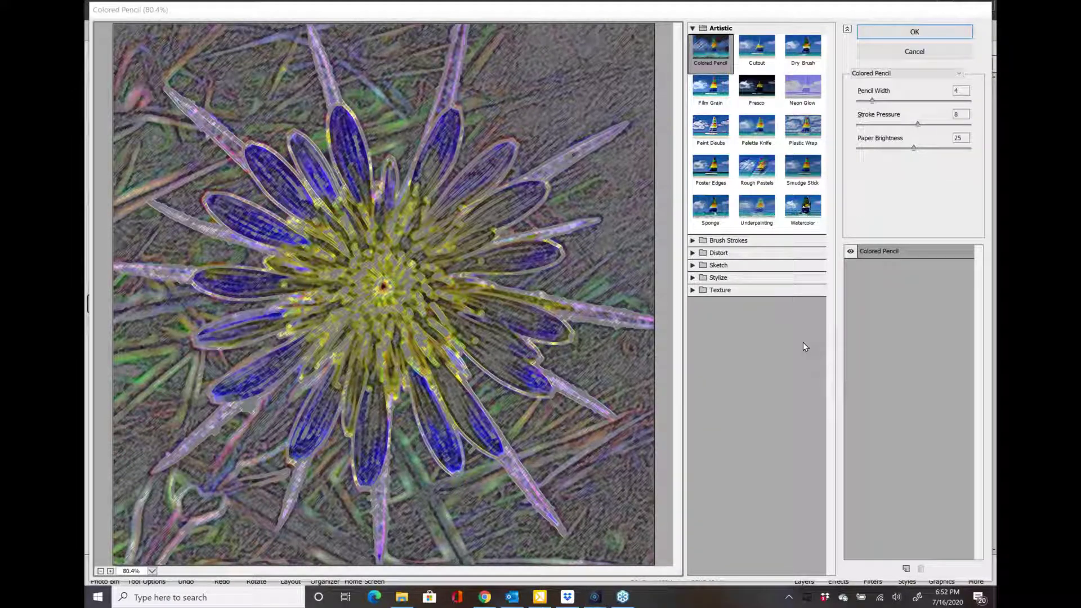
left_click(692, 278)
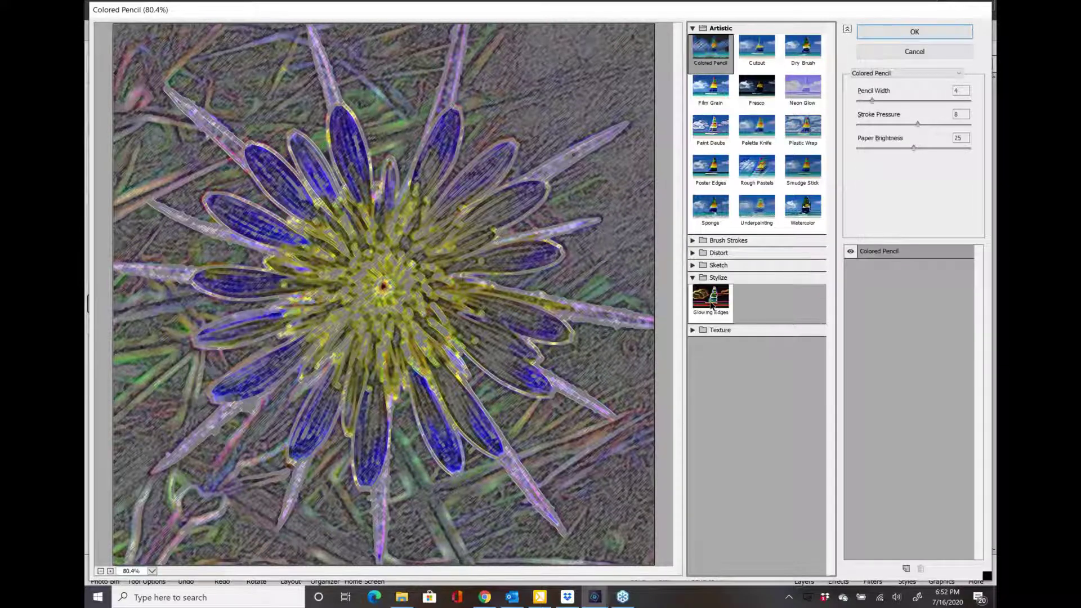
left_click(712, 305)
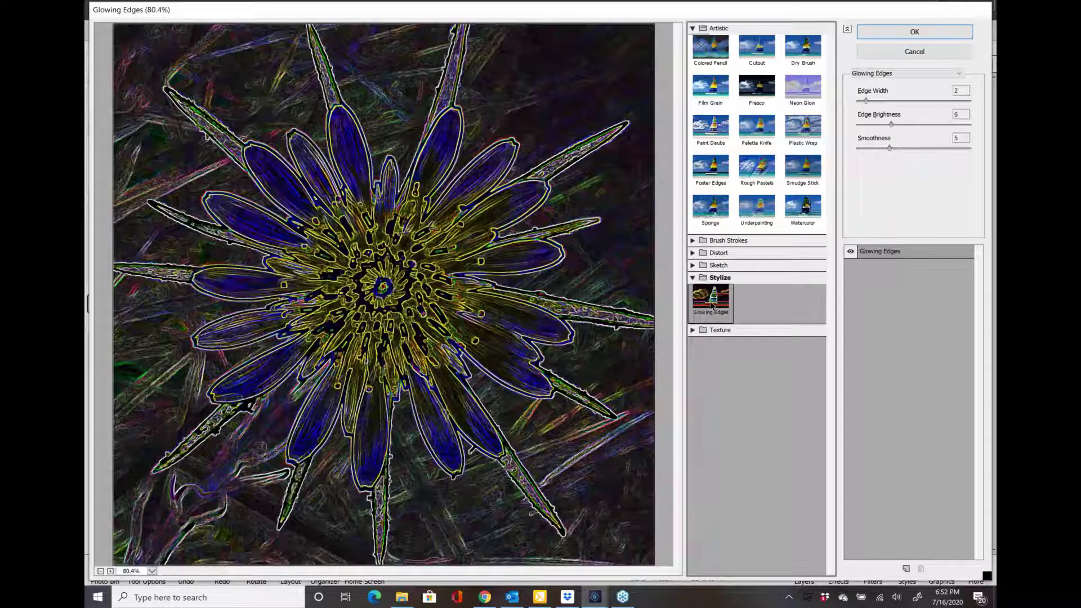
- Expand the Texture filter category and preview the Patchwork and Texturizer filters on the layer
left_click(693, 331)
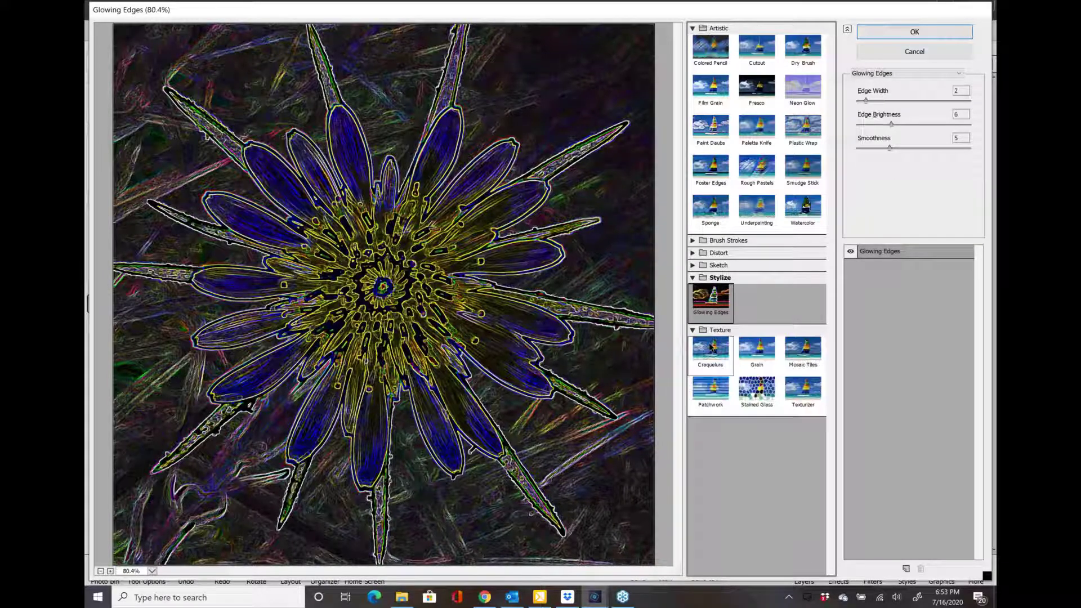
left_click(710, 396)
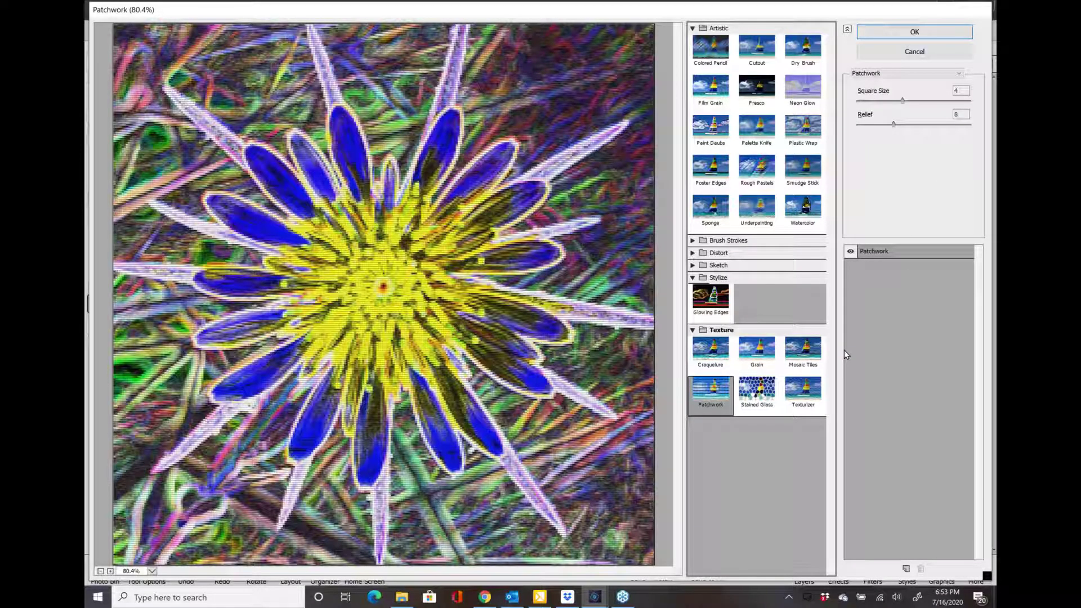
left_click(801, 397)
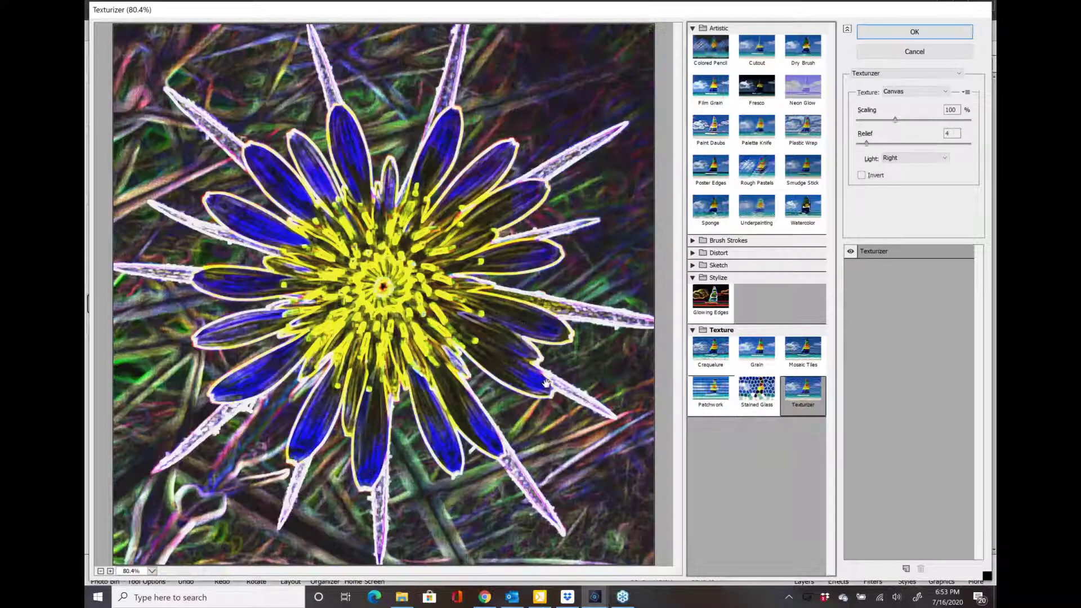
- Discard the Texturizer preview without applying it, and make the BrushstrokesInkOutlines layer active and visible to inspect its ink outlines up close
left_click(909, 52)
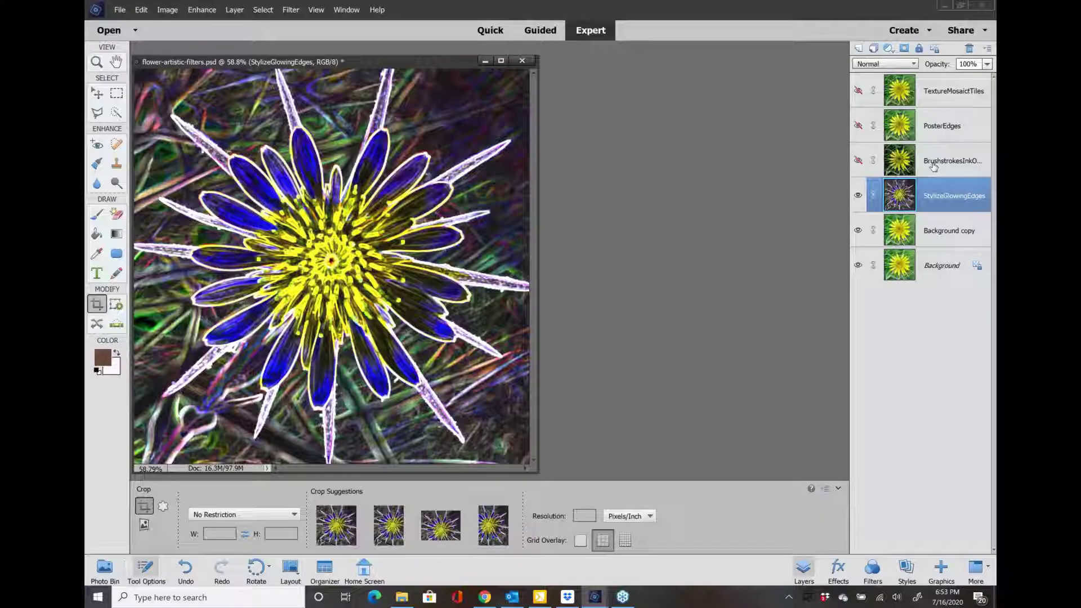
left_click(933, 165)
left_click(857, 162)
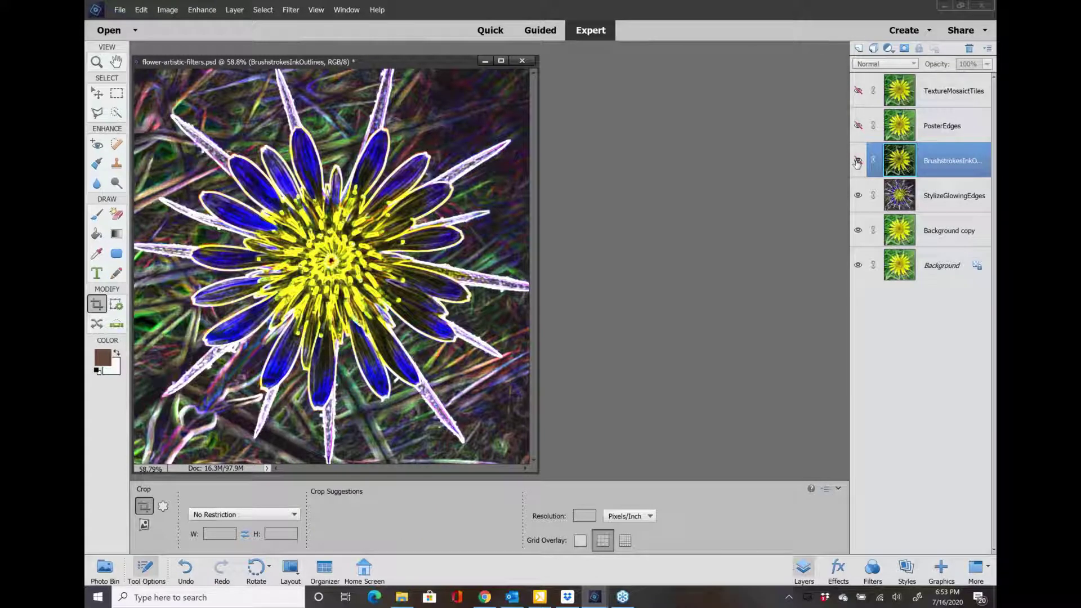
left_click(857, 161)
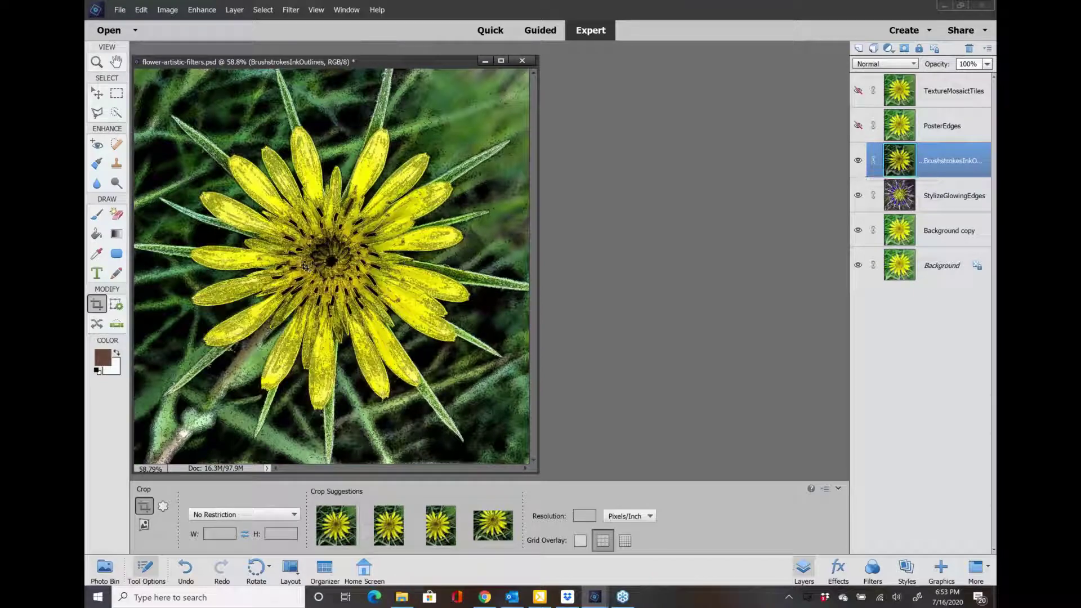
scroll(305, 266, "up", 1)
scroll(304, 265, "up", 2)
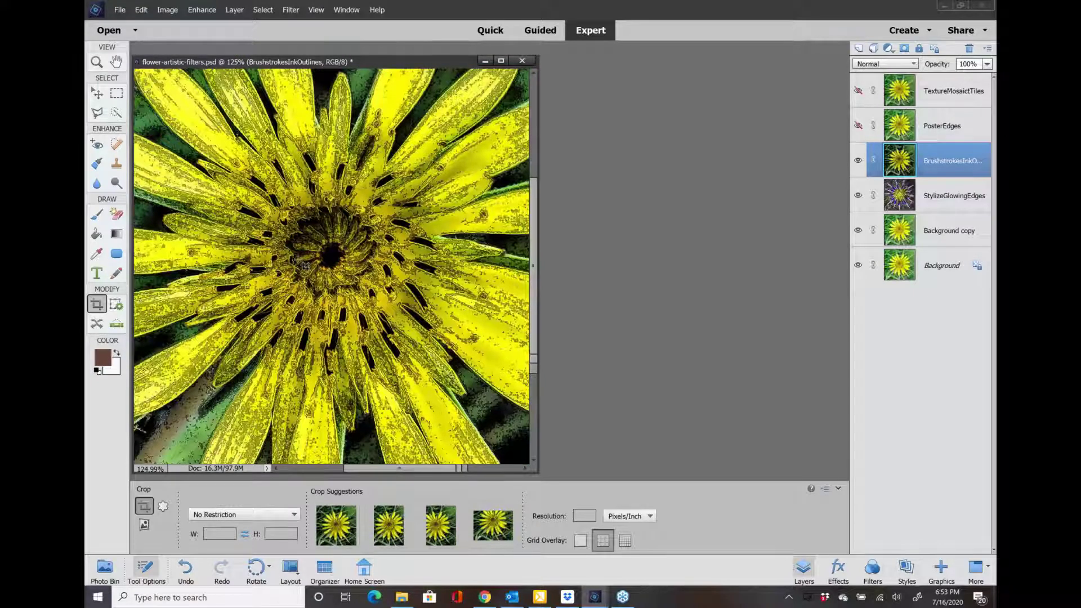
scroll(304, 265, "up", 1)
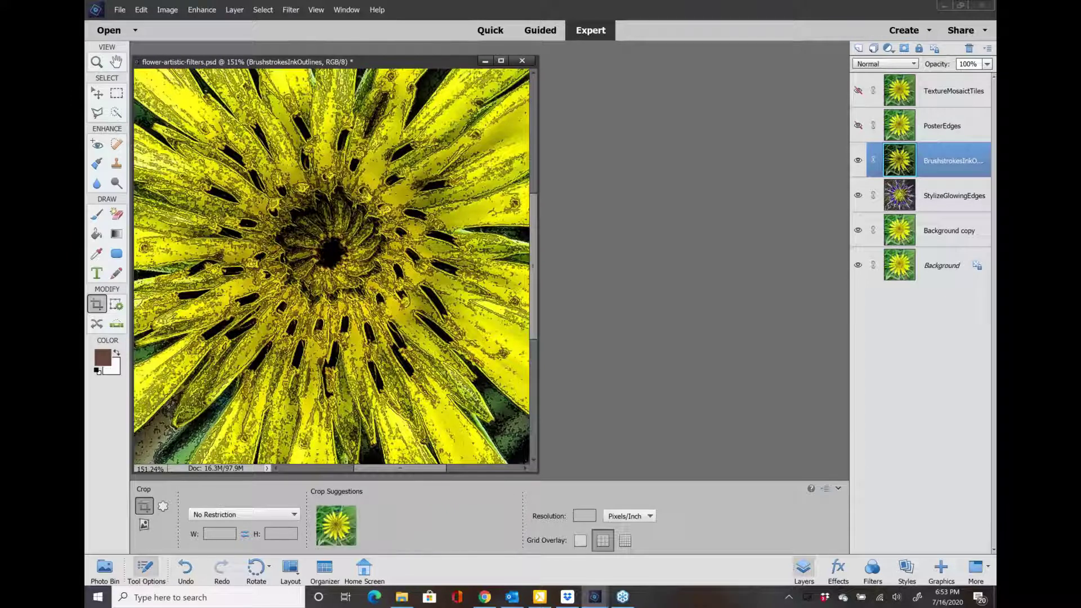
- Make the PosterEdges and TextureMosaictTiles layers visible and examine the mosaic tile texture at the flower's centre
left_click(858, 125)
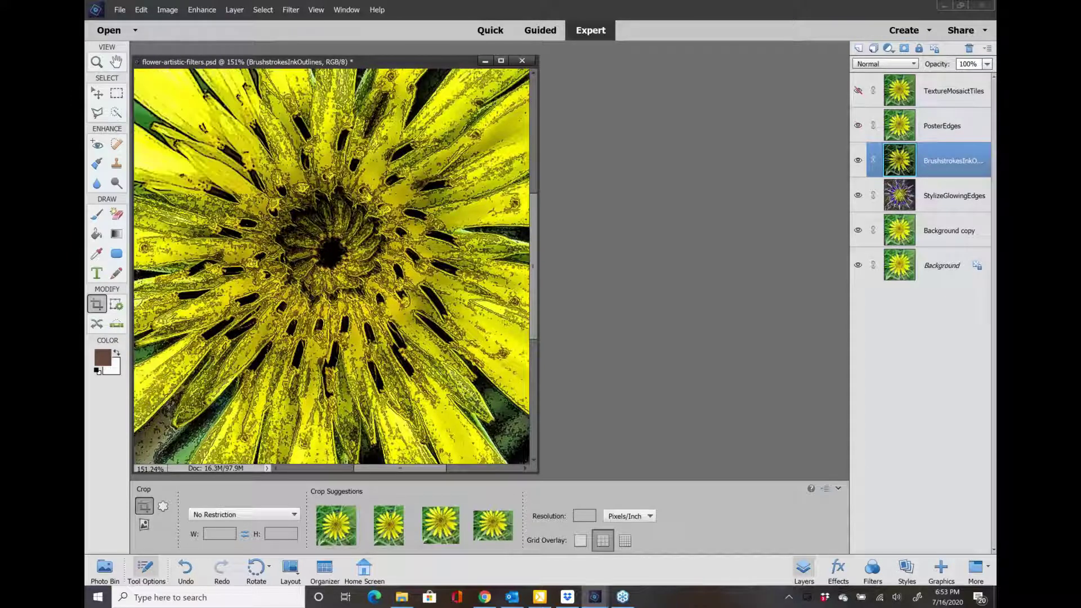
scroll(406, 248, "down", 3)
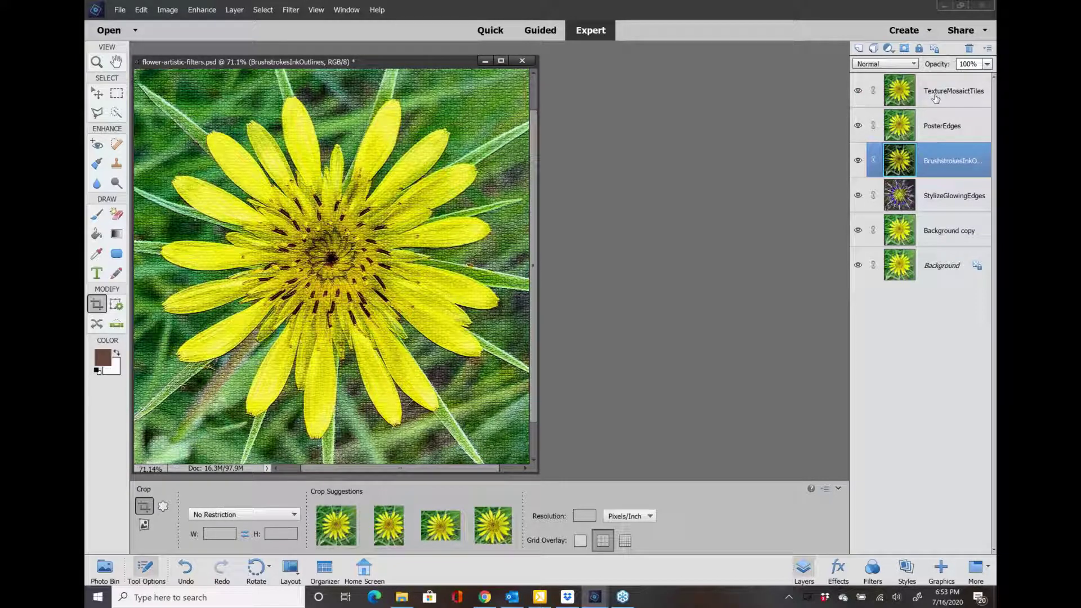
key("ctrl+plus")
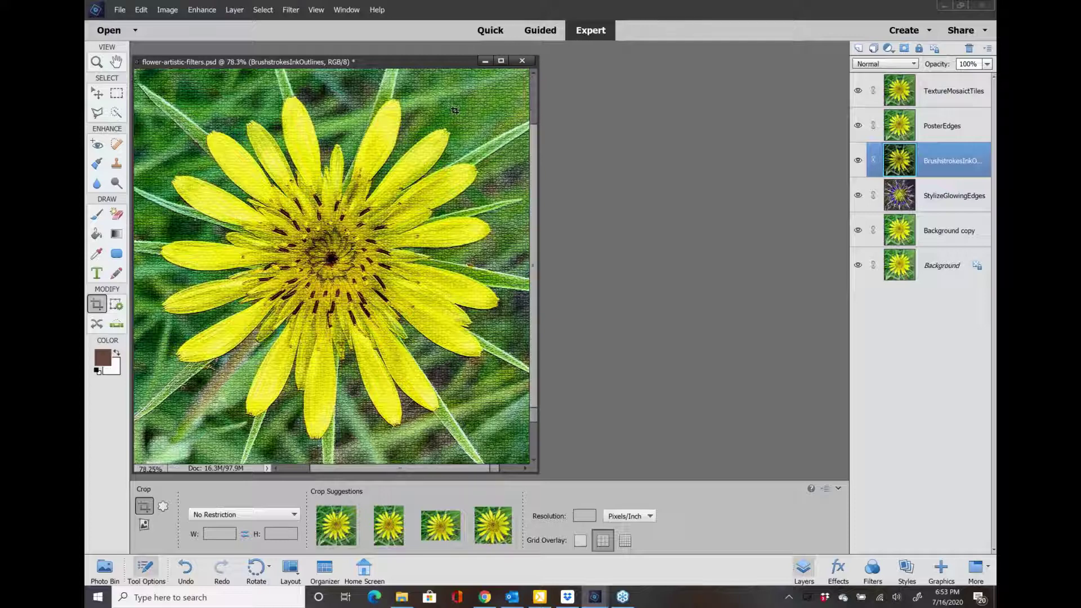
key("ctrl+plus")
key("ctrl+plus")
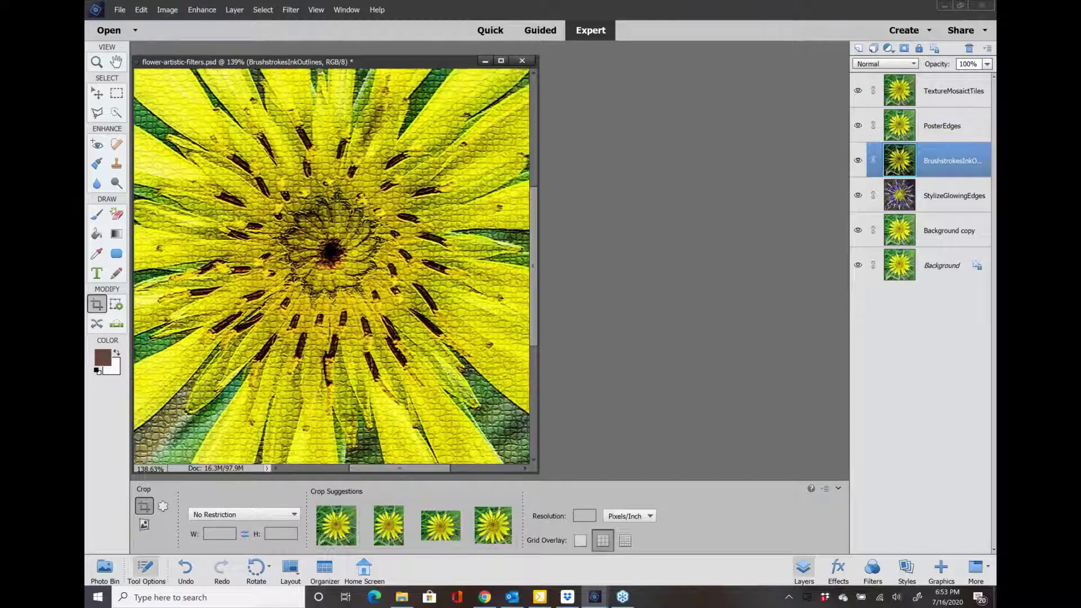
- Close flower-artistic-filters.psd and open the flower2 photo from the 02artisitc folder
left_click(522, 61)
left_click(543, 225)
left_click(119, 9)
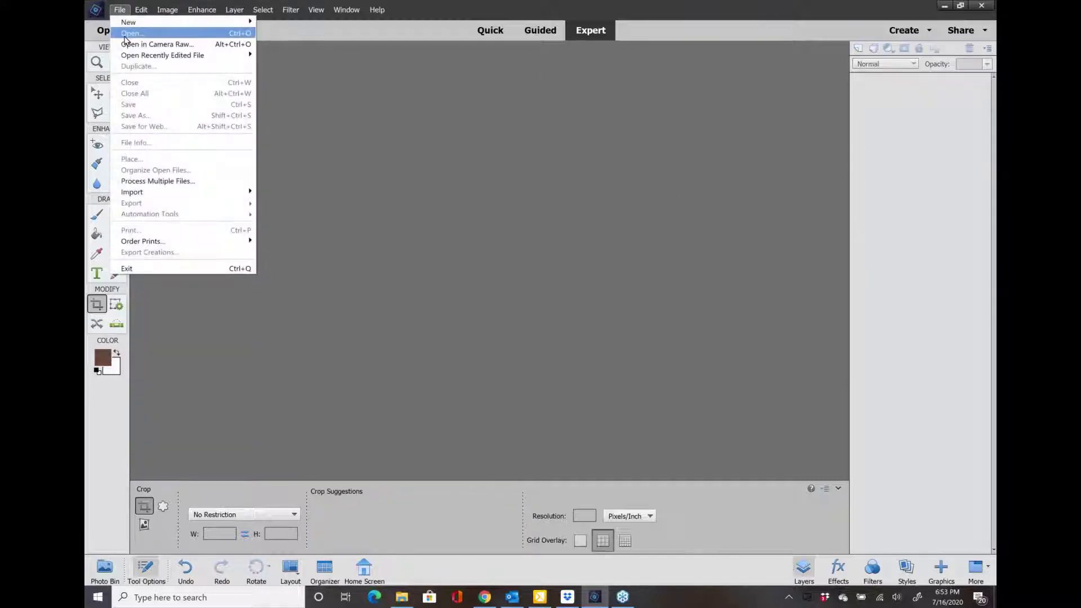
left_click(138, 30)
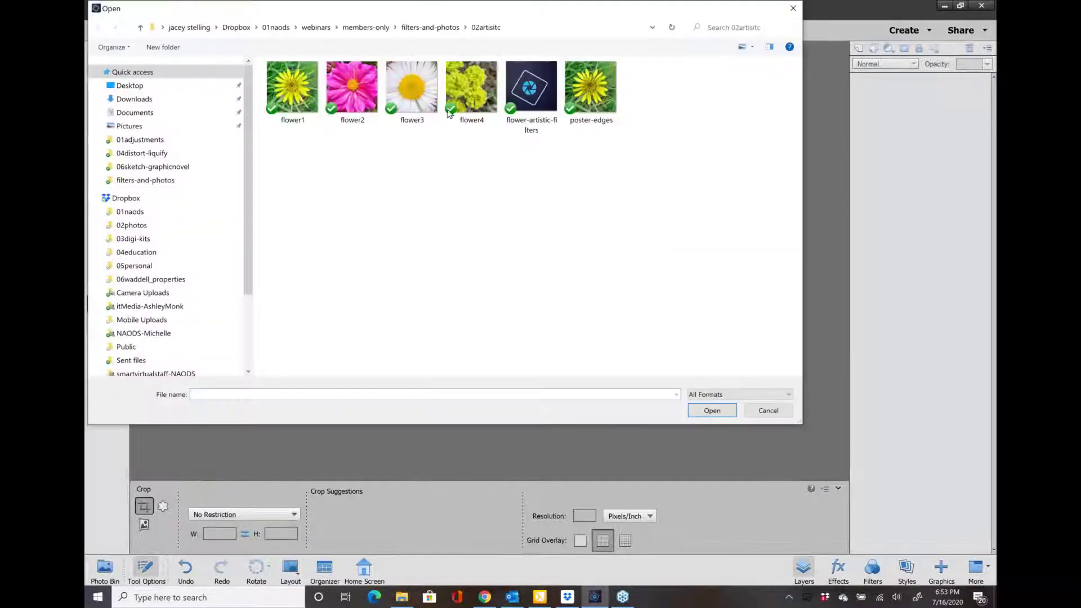
left_click(351, 94)
left_click(712, 410)
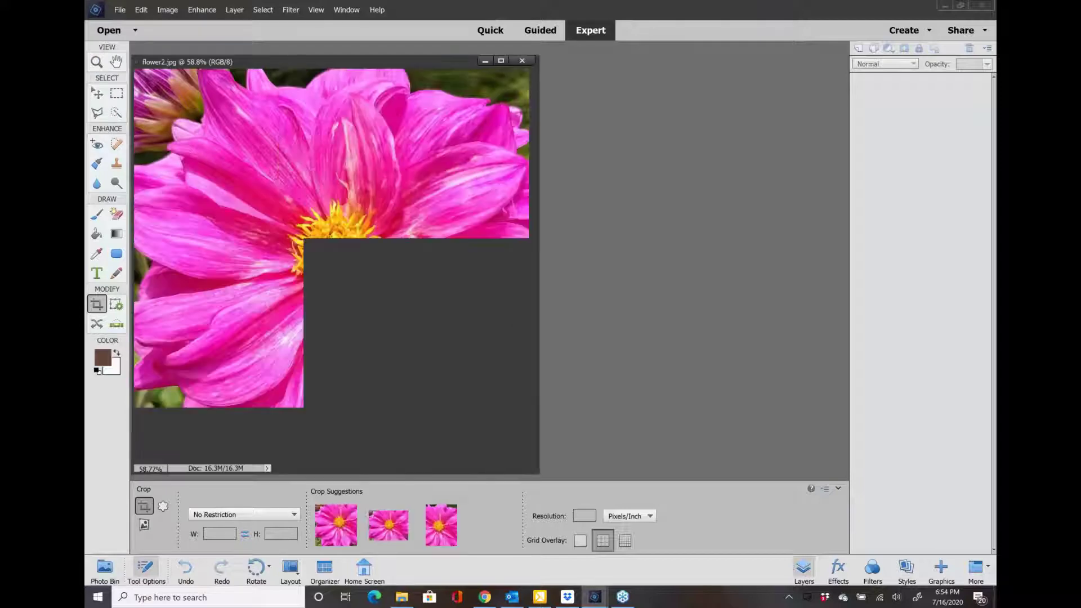
- Apply the Watercolor filter to the flower2 photo with Brush Detail 5 and Shadow Intensity 2, and close the file
left_click(290, 10)
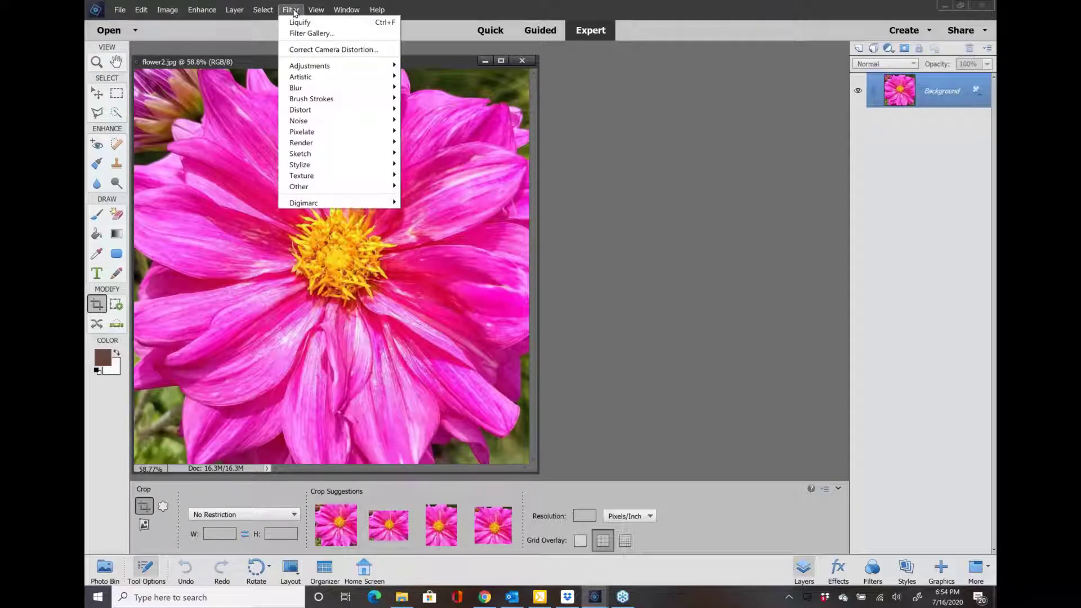
mouse_move(298, 78)
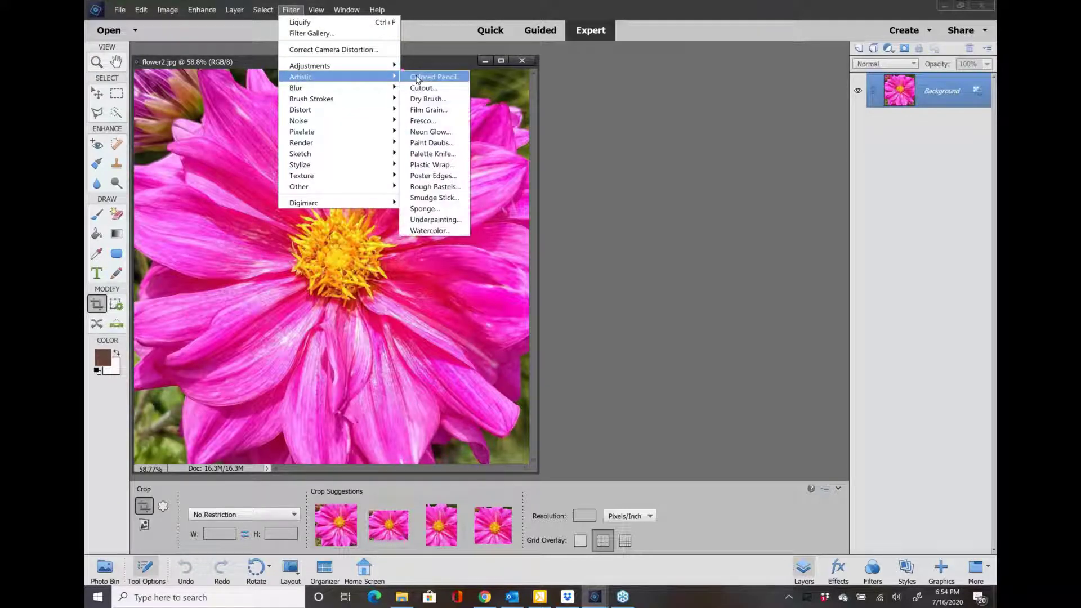
left_click(417, 88)
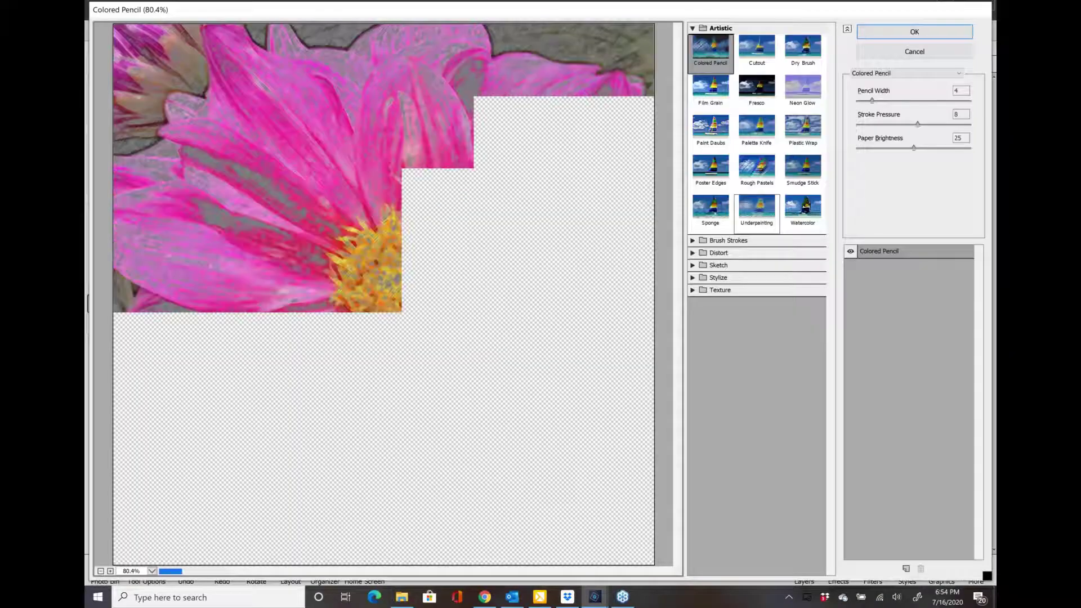
left_click(805, 212)
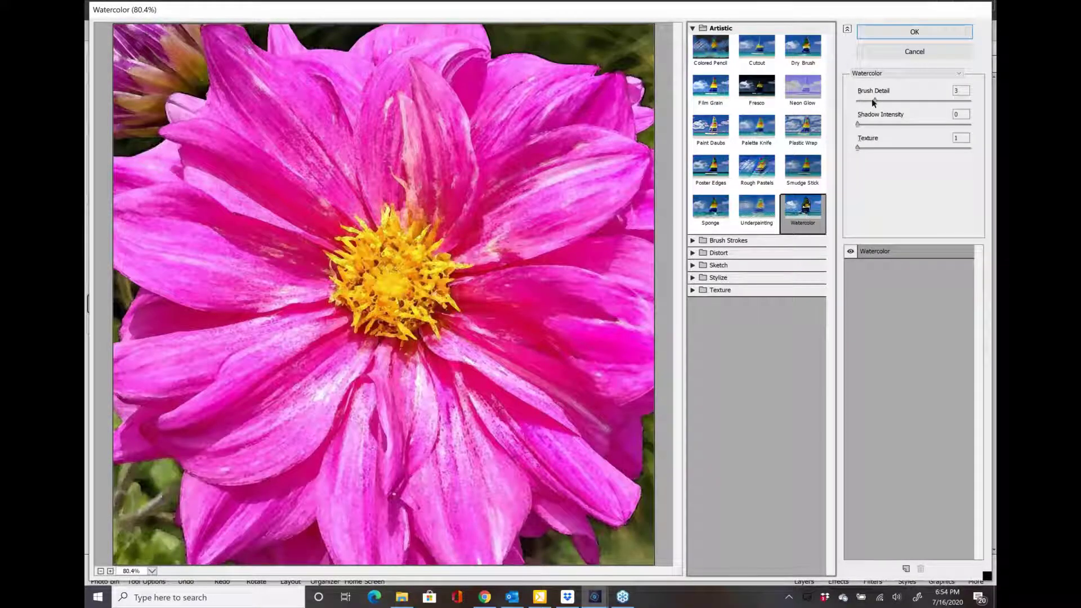
left_click_drag(875, 101, 894, 107)
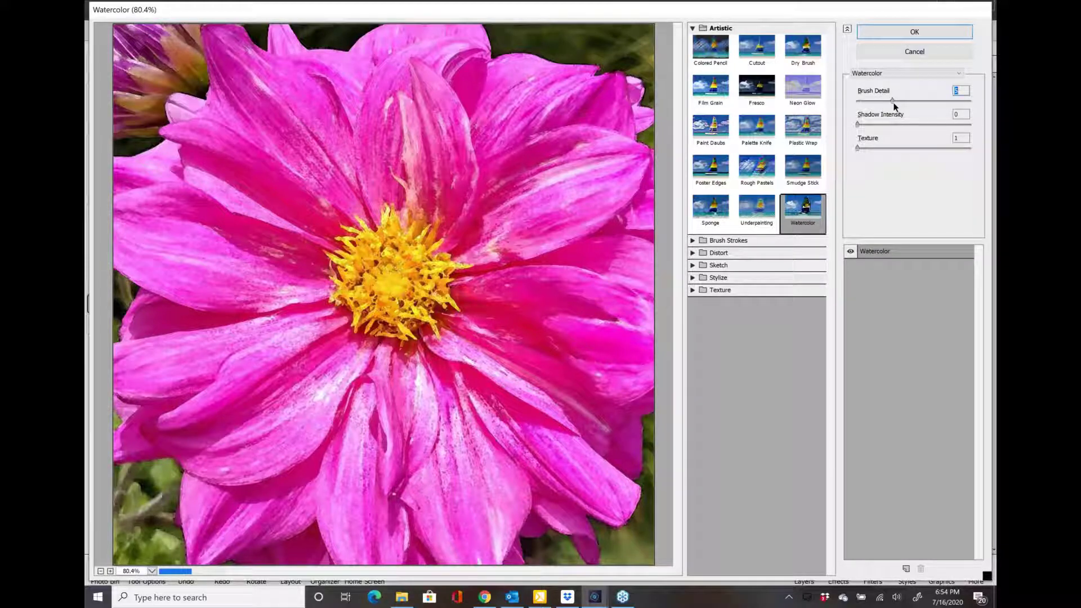
left_click_drag(857, 124, 880, 125)
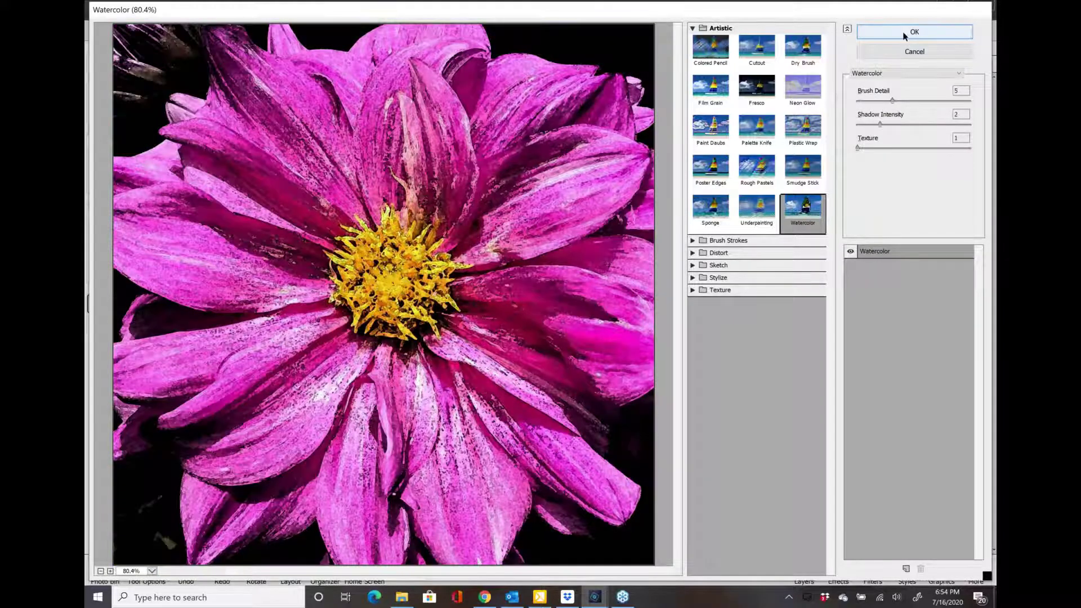
left_click(904, 32)
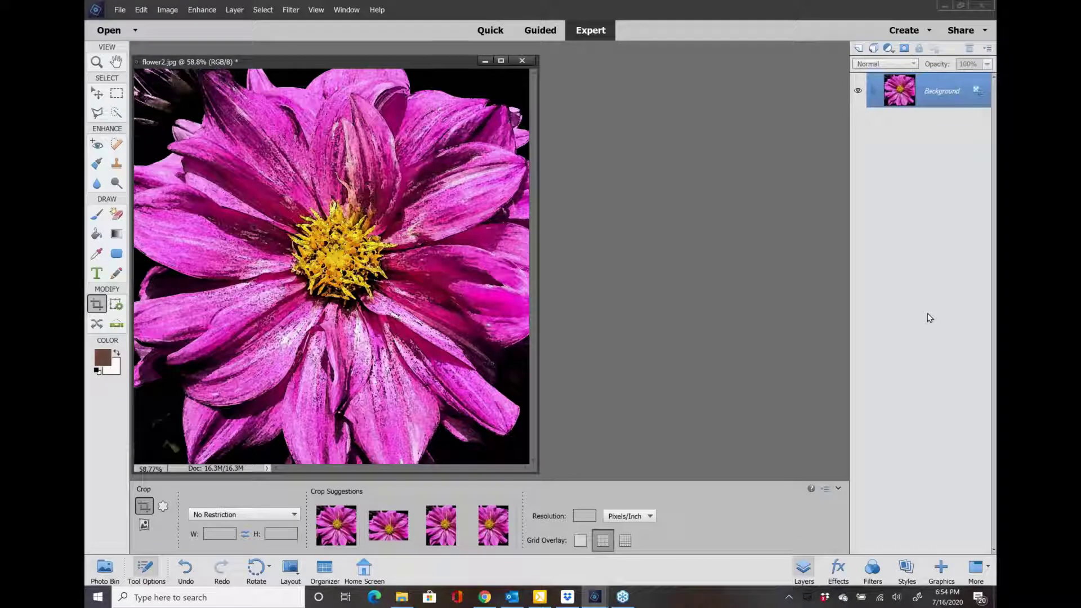
left_click(663, 120)
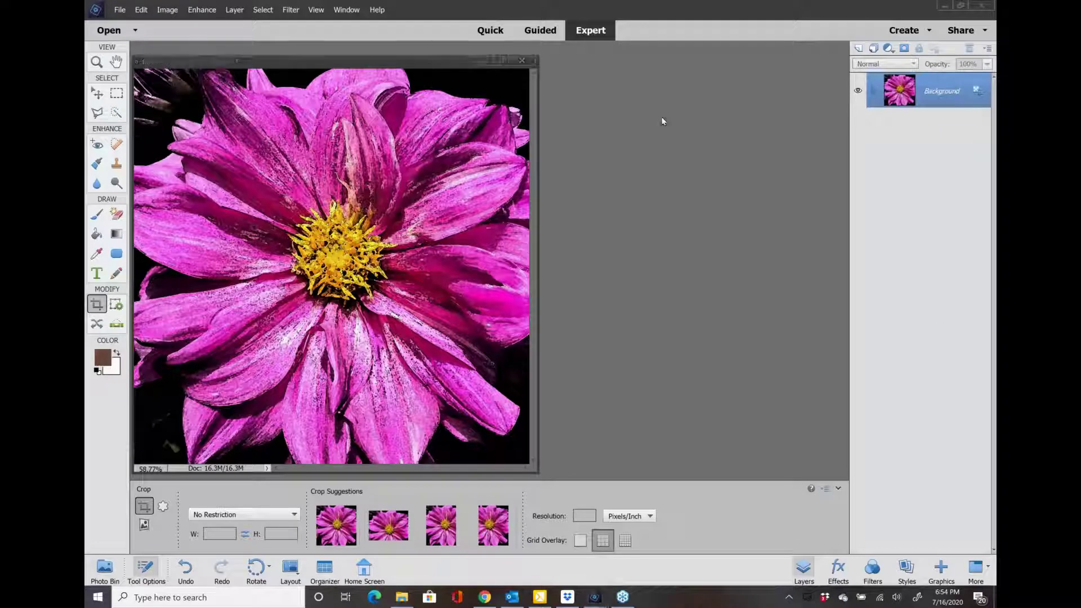
left_click(519, 62)
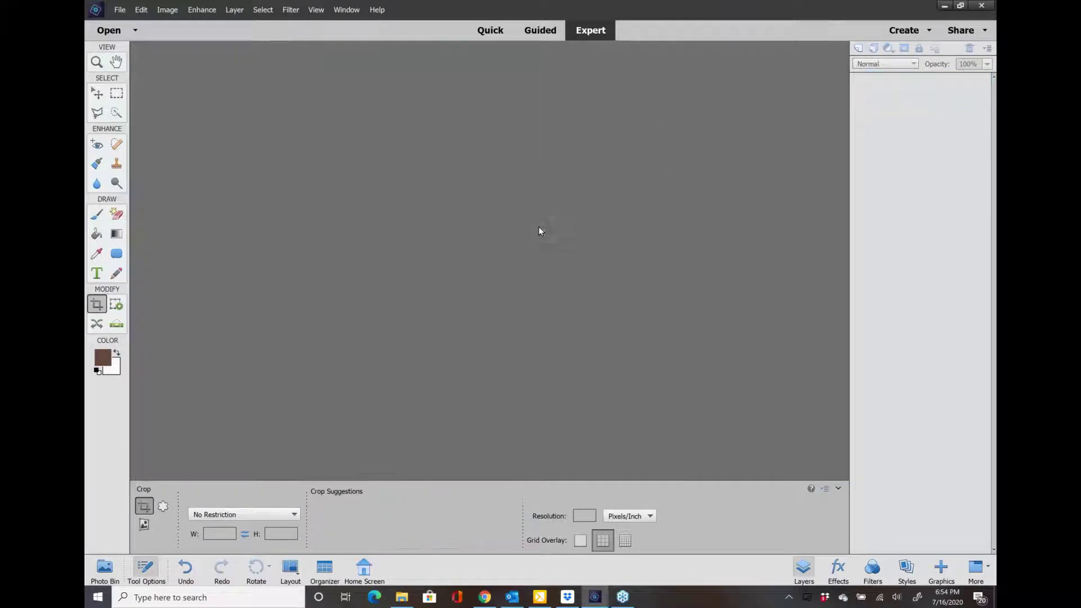